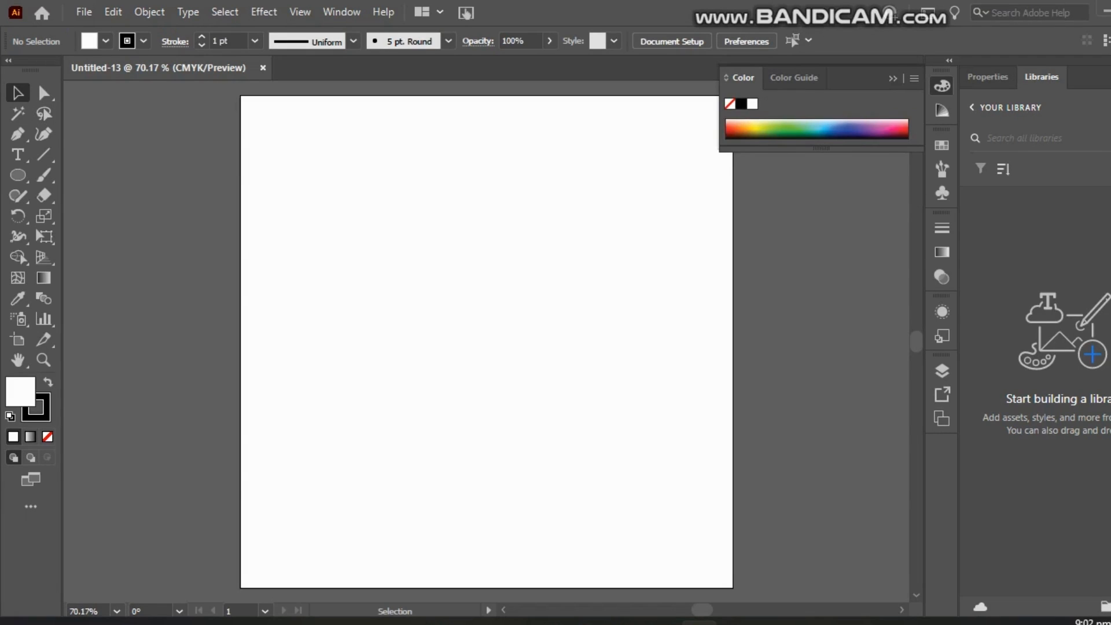
# Step: Swap the fill and stroke to black fill and white stroke, and add Dot Pattern Vector Pack 14 to the document's symbols
pyautogui.hotkey('shift', 'x')
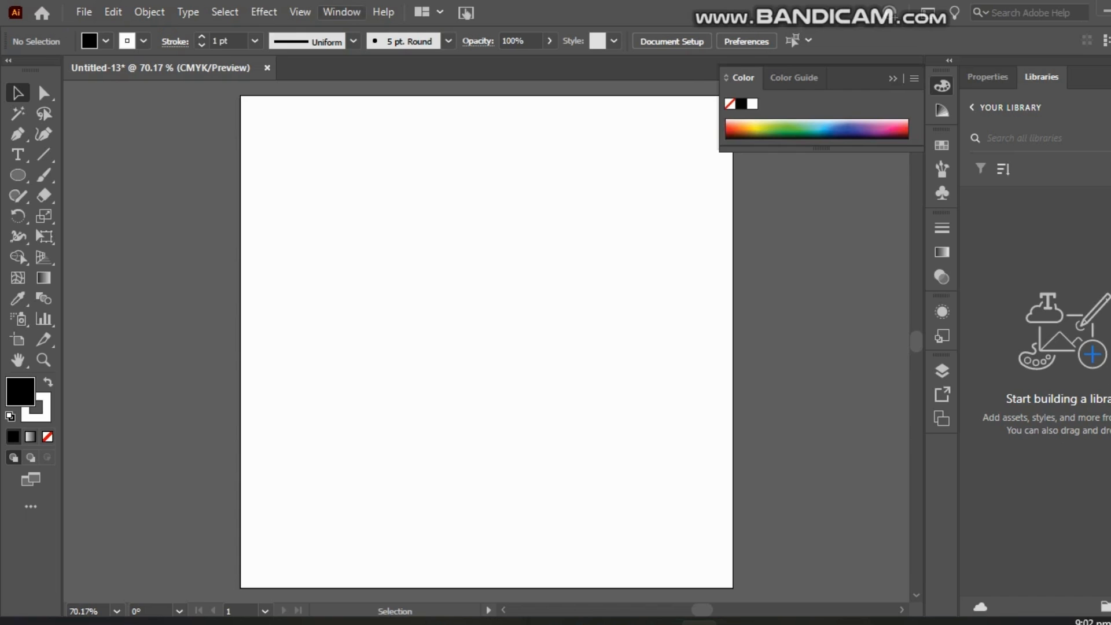
pyautogui.click(342, 12)
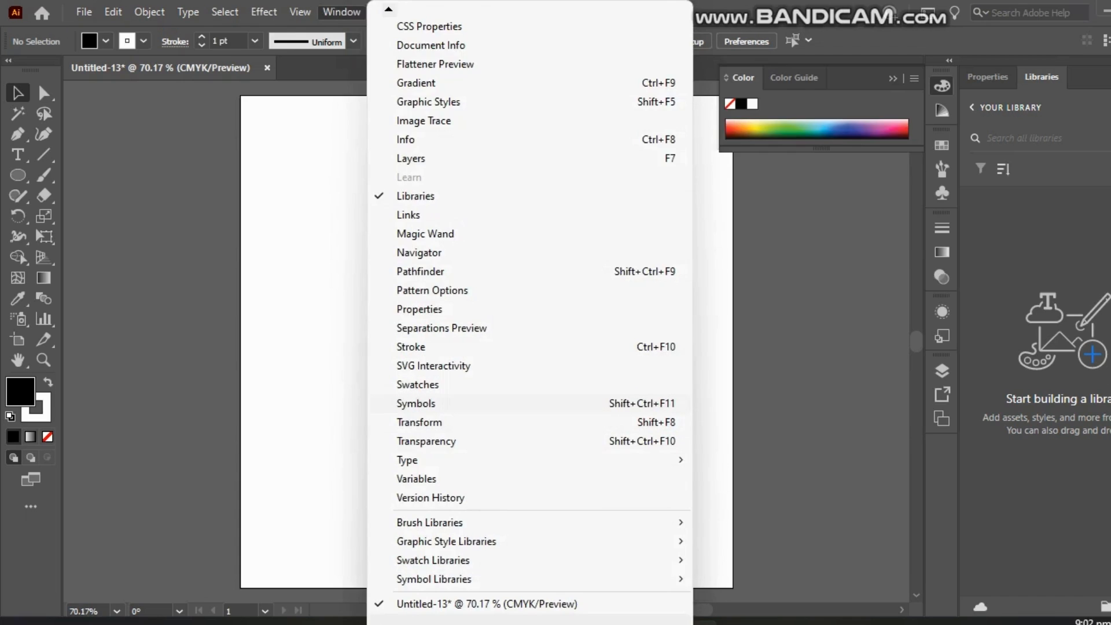
pyautogui.click(416, 404)
pyautogui.click(732, 237)
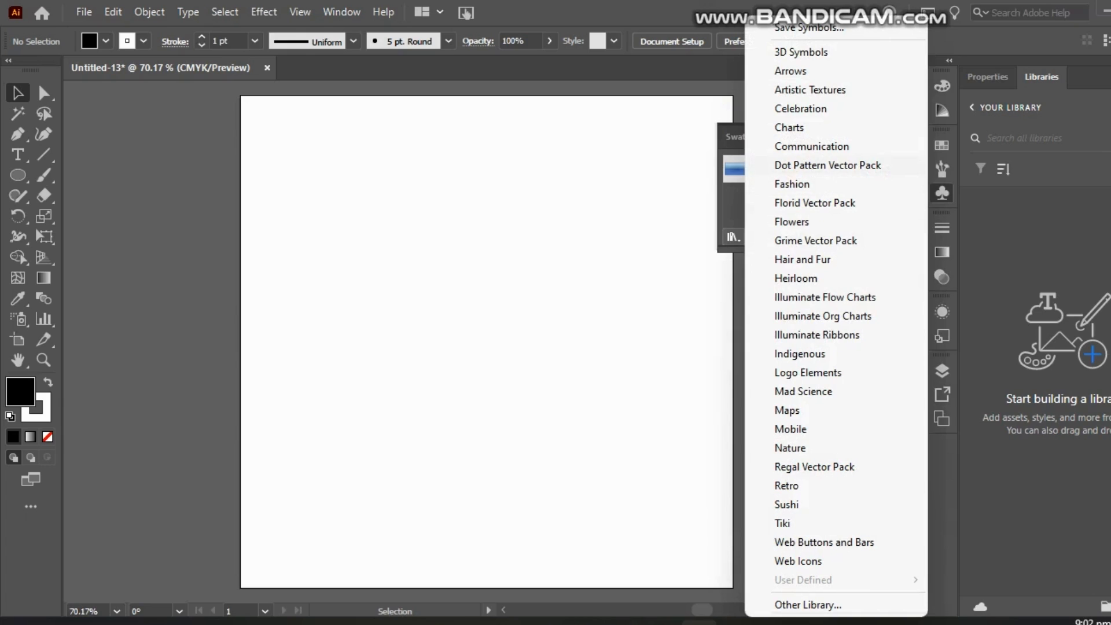
pyautogui.click(827, 165)
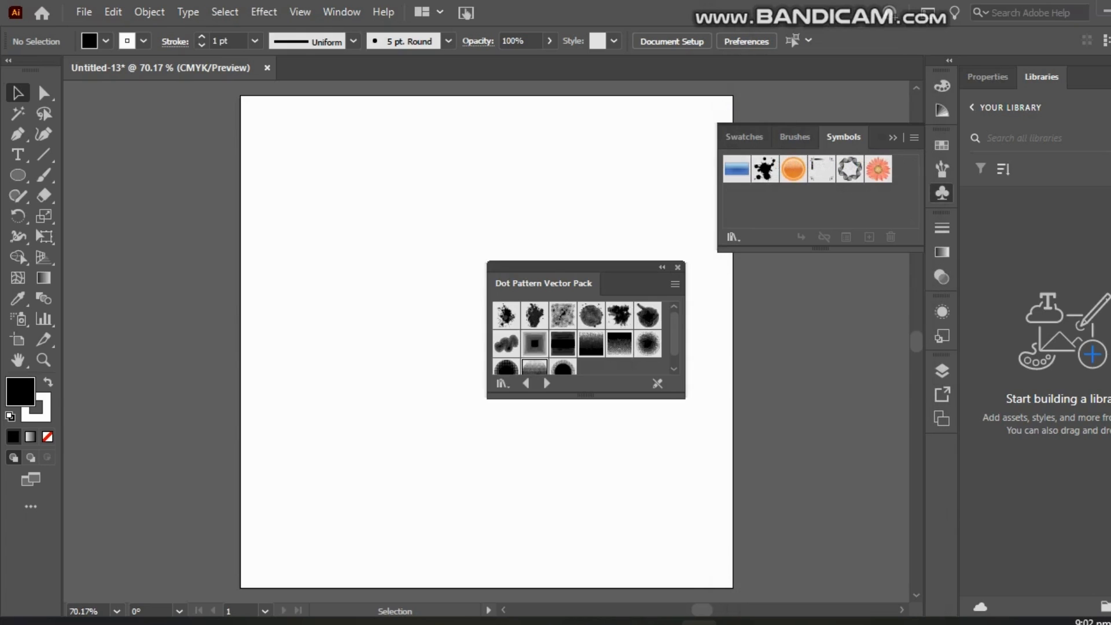
pyautogui.click(535, 367)
pyautogui.click(678, 267)
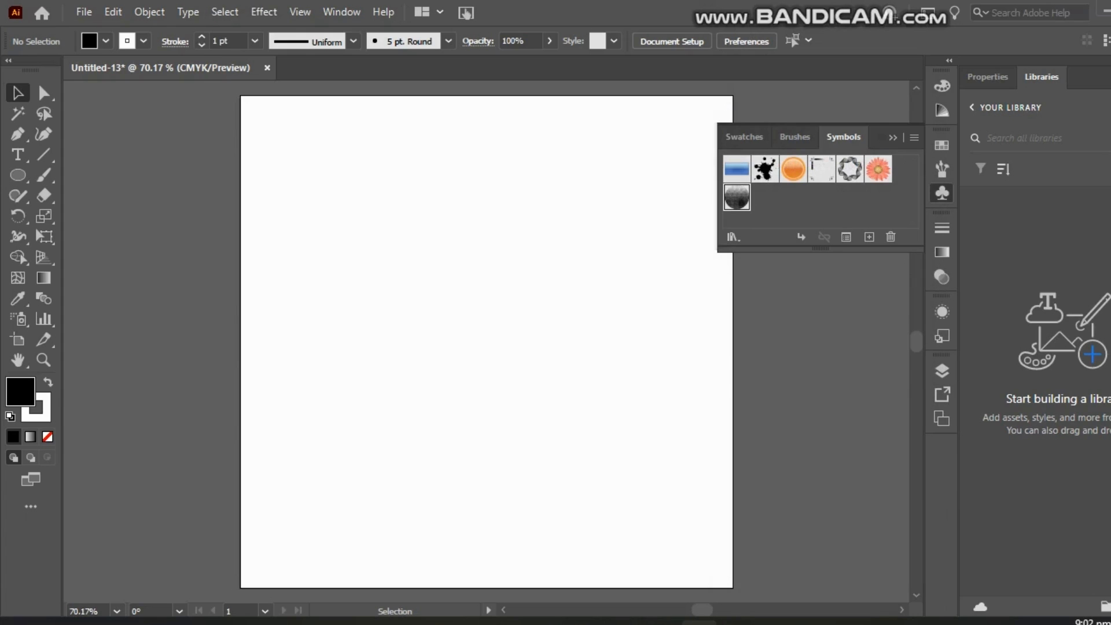
# Step: Draw a large black circle in the middle of the artboard and delete its left anchor point to leave the right half
pyautogui.click(18, 175)
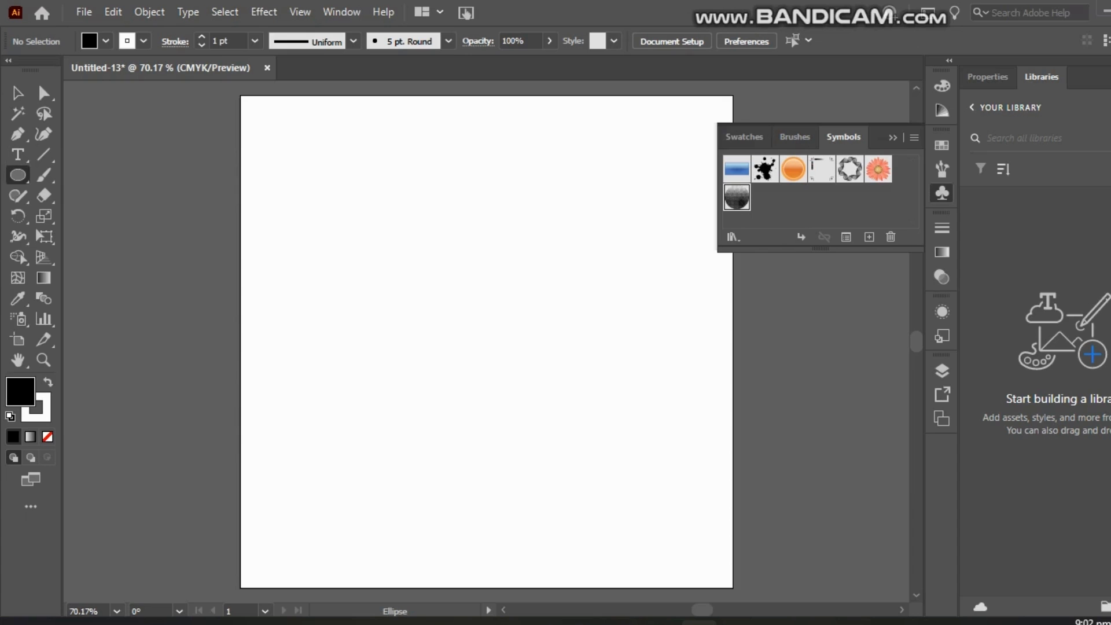
pyautogui.moveTo(313, 164)
pyautogui.mouseDown()
pyautogui.moveTo(526, 331)
pyautogui.moveTo(673, 553)
pyautogui.moveTo(672, 517)
pyautogui.mouseUp()
pyautogui.press('a')
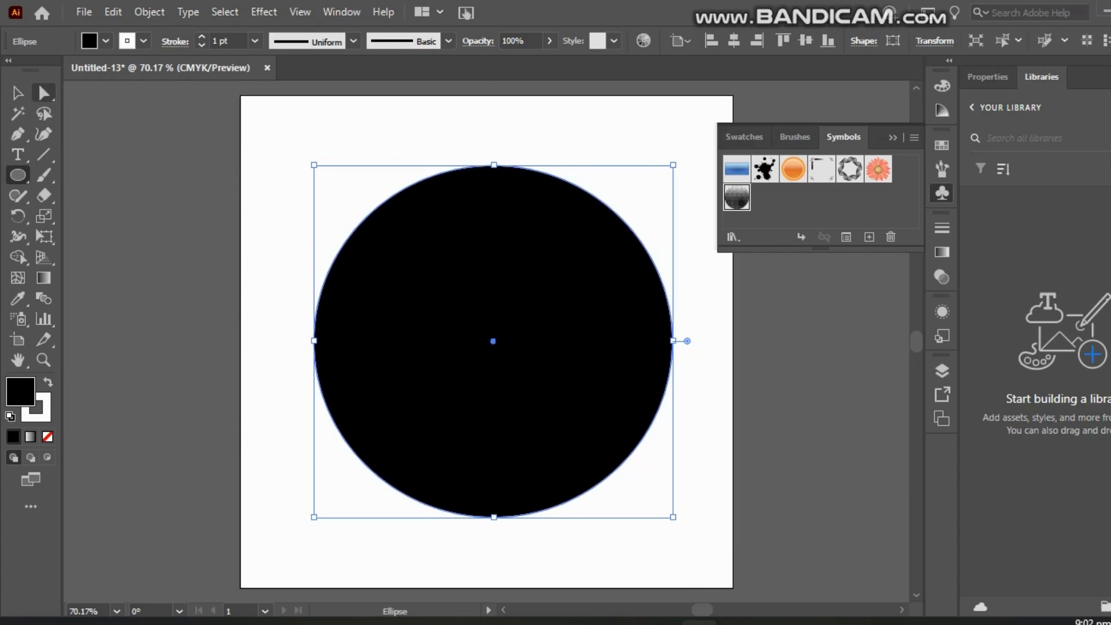
pyautogui.click(313, 340)
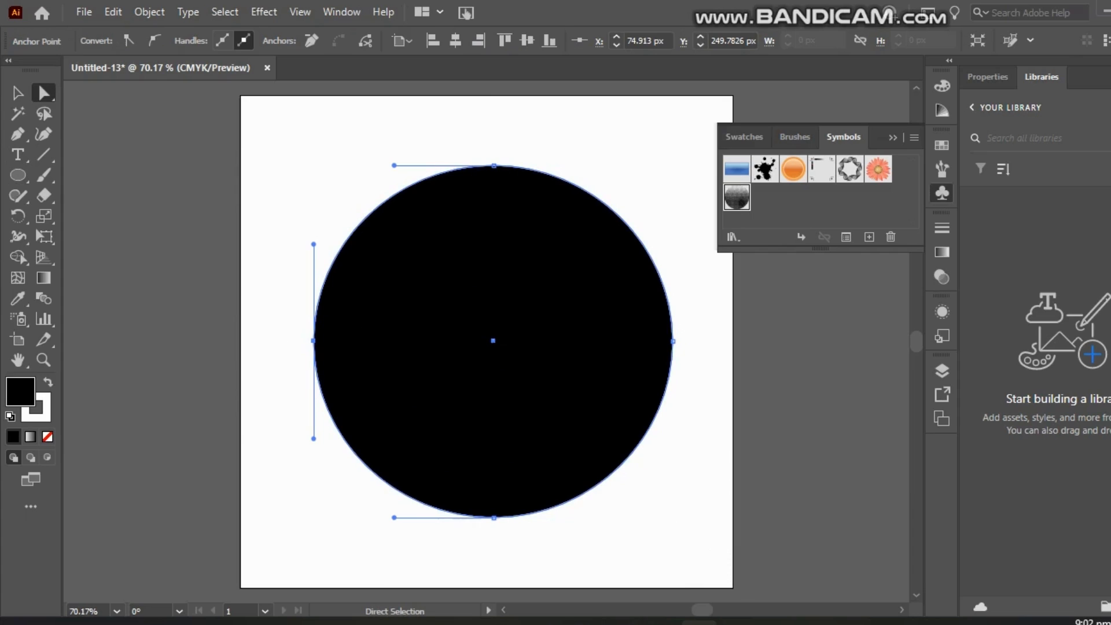
pyautogui.press('Delete')
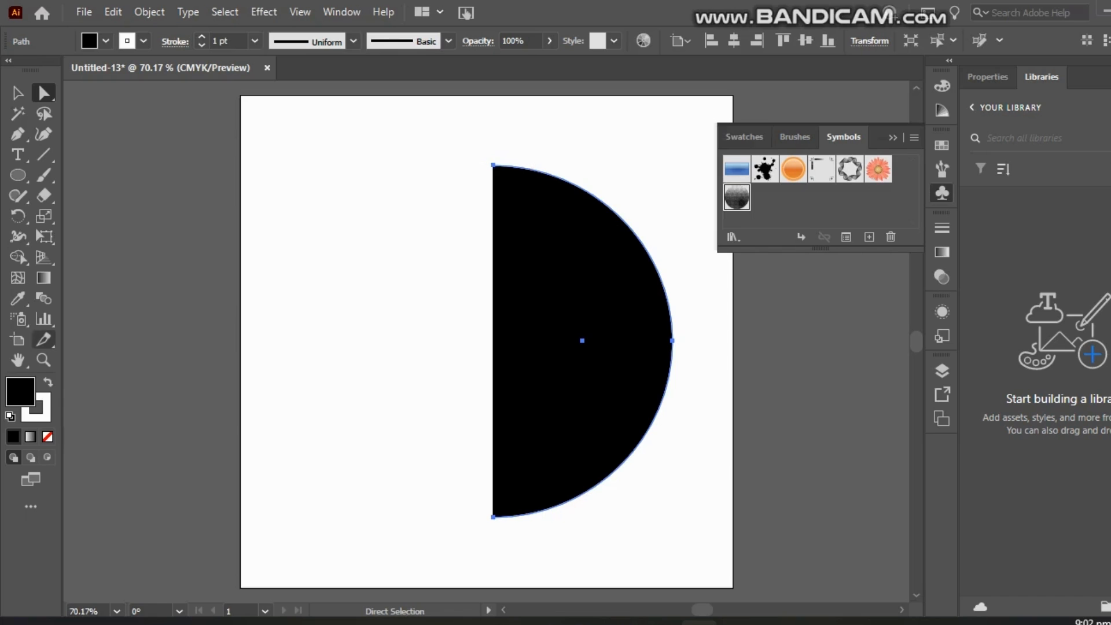
pyautogui.click(264, 11)
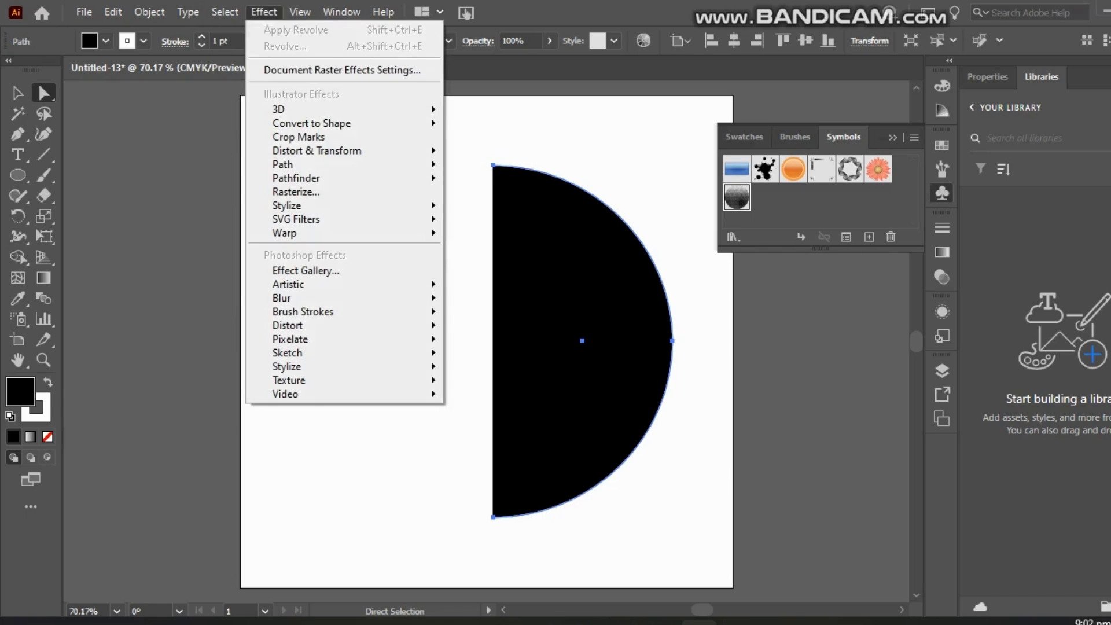
pyautogui.moveTo(301, 109)
pyautogui.click(489, 131)
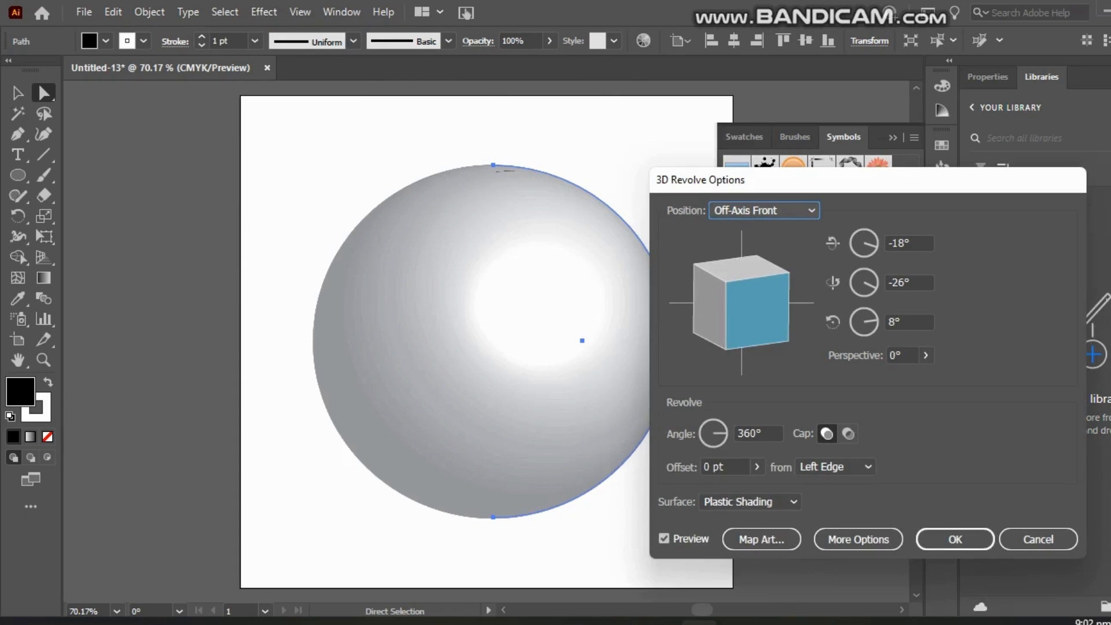
pyautogui.click(1038, 539)
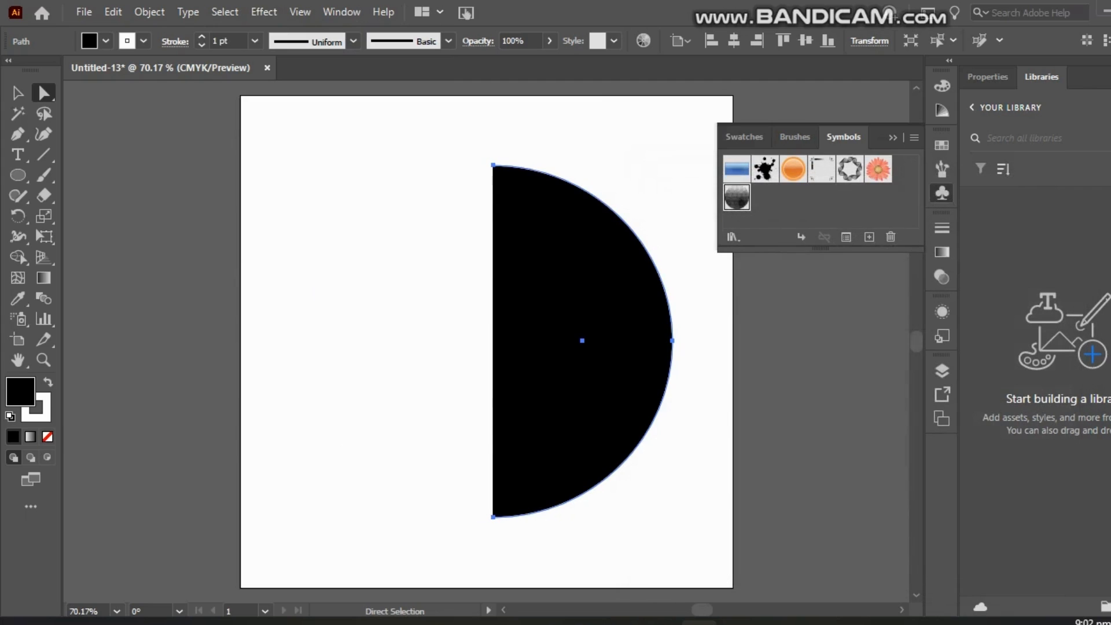
# Step: Remove the stroke from the half circle, keeping a solid black fill
pyautogui.click(43, 413)
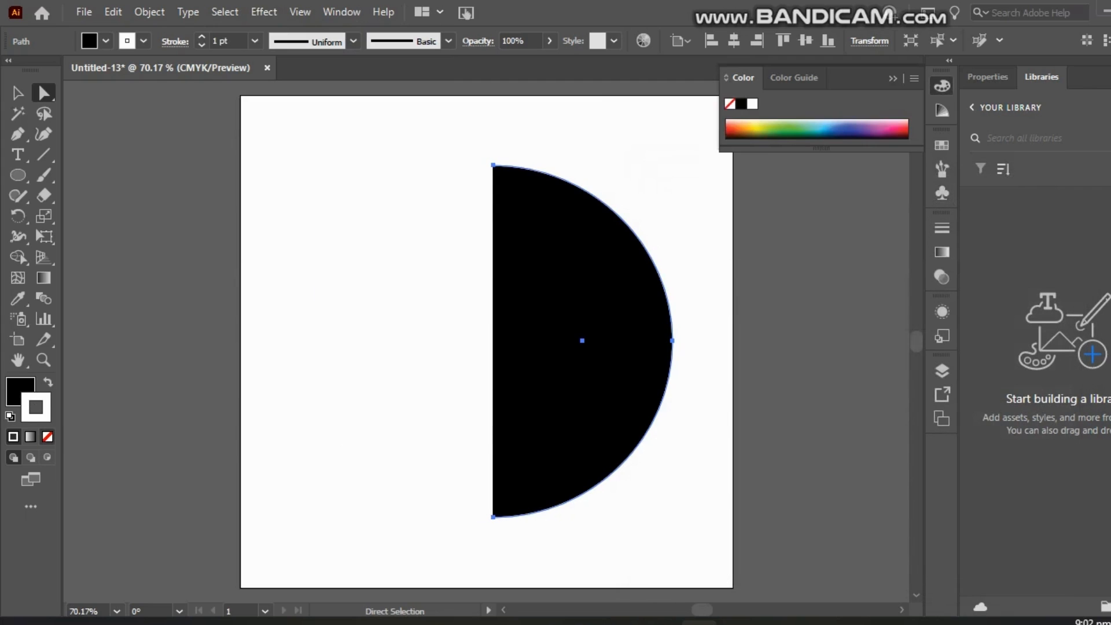
pyautogui.click(48, 436)
pyautogui.hotkey('shift', 'x')
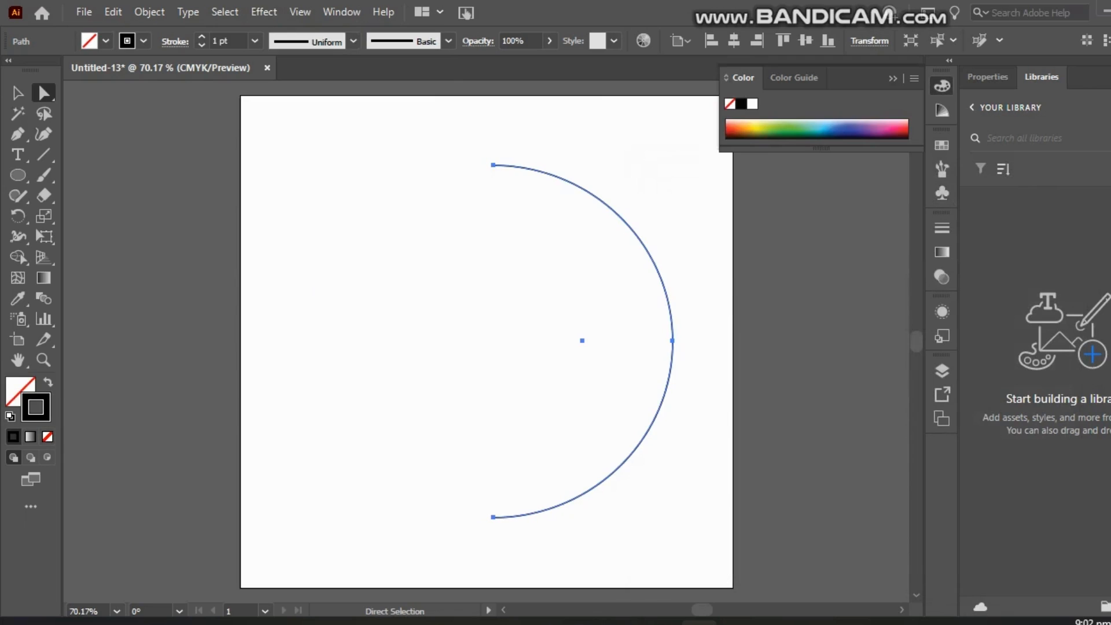
pyautogui.hotkey('shift', 'x')
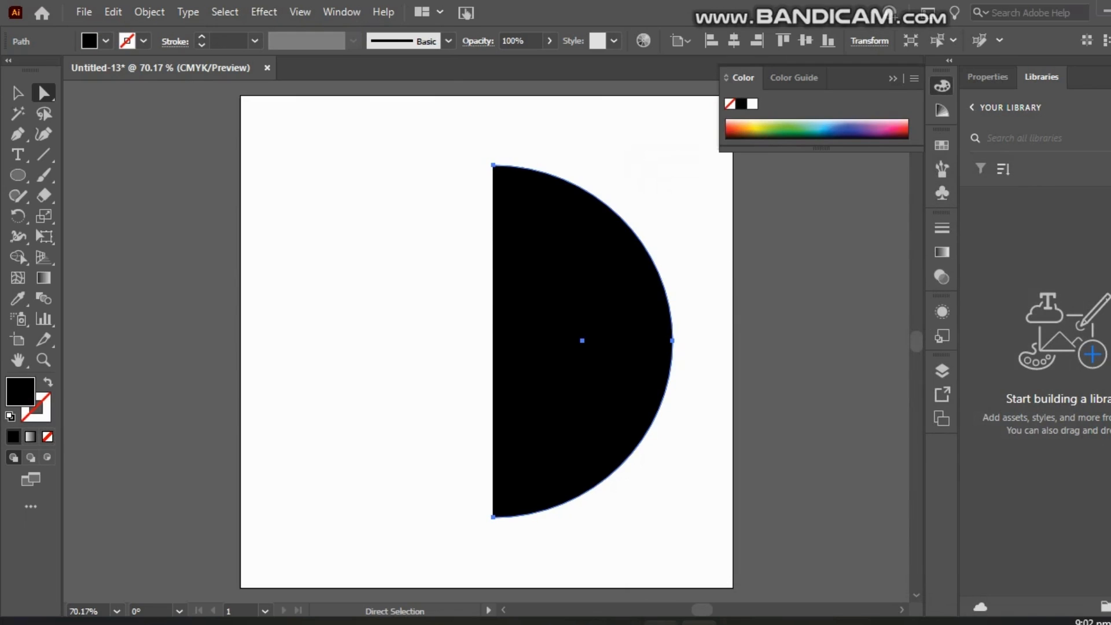
# Step: Apply a 360° 3D Revolve from the left edge to the half circle with the surface set to No Shading
pyautogui.click(264, 12)
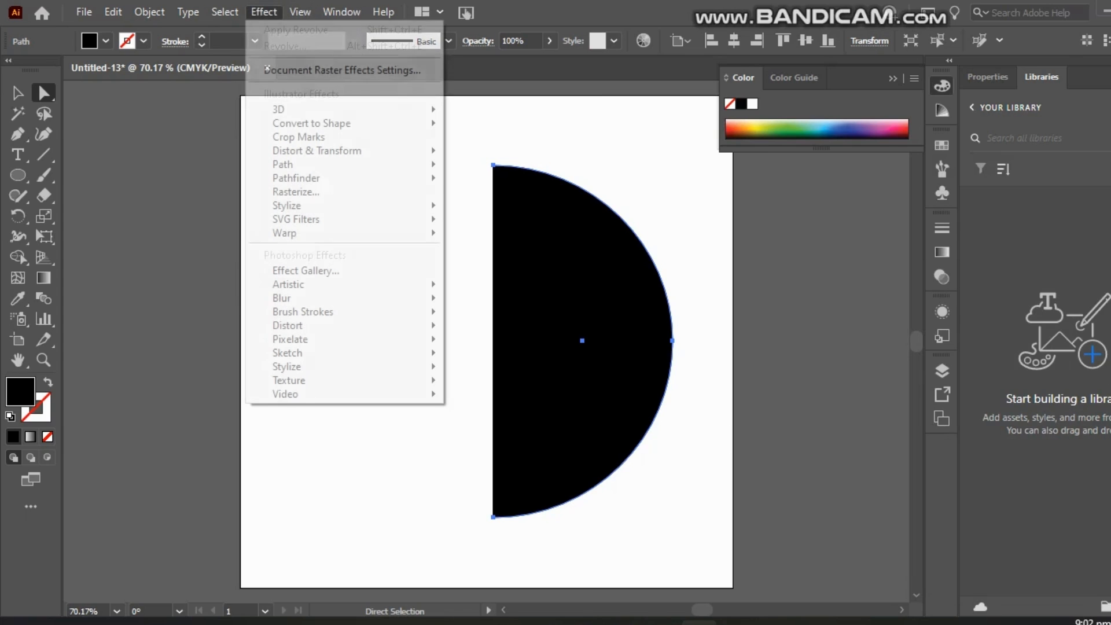
pyautogui.moveTo(284, 109)
pyautogui.click(490, 131)
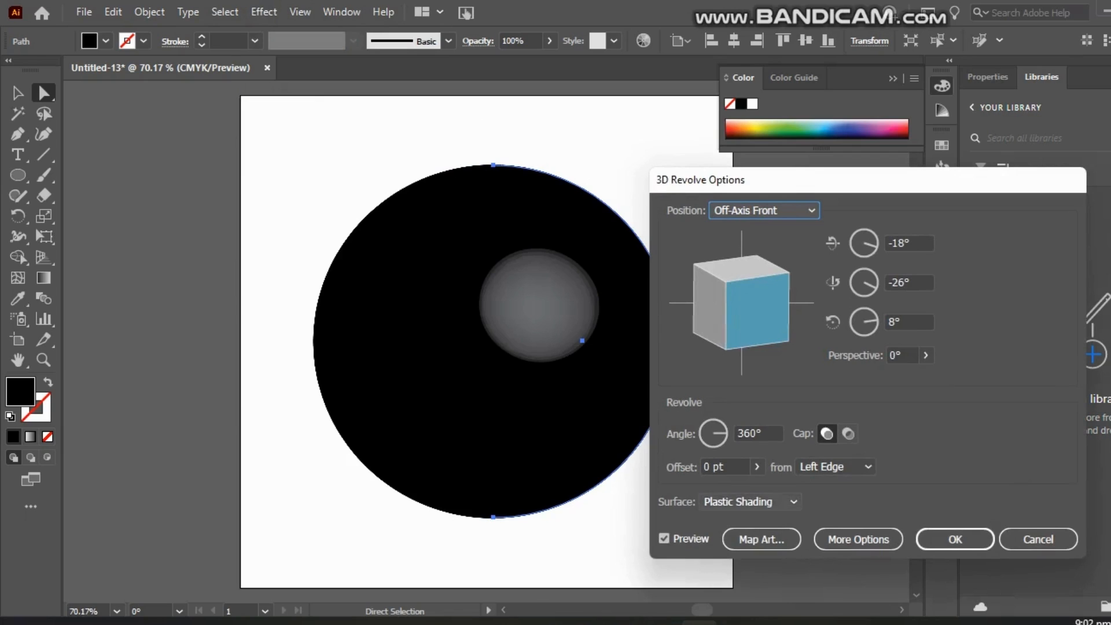
pyautogui.click(752, 502)
pyautogui.click(752, 539)
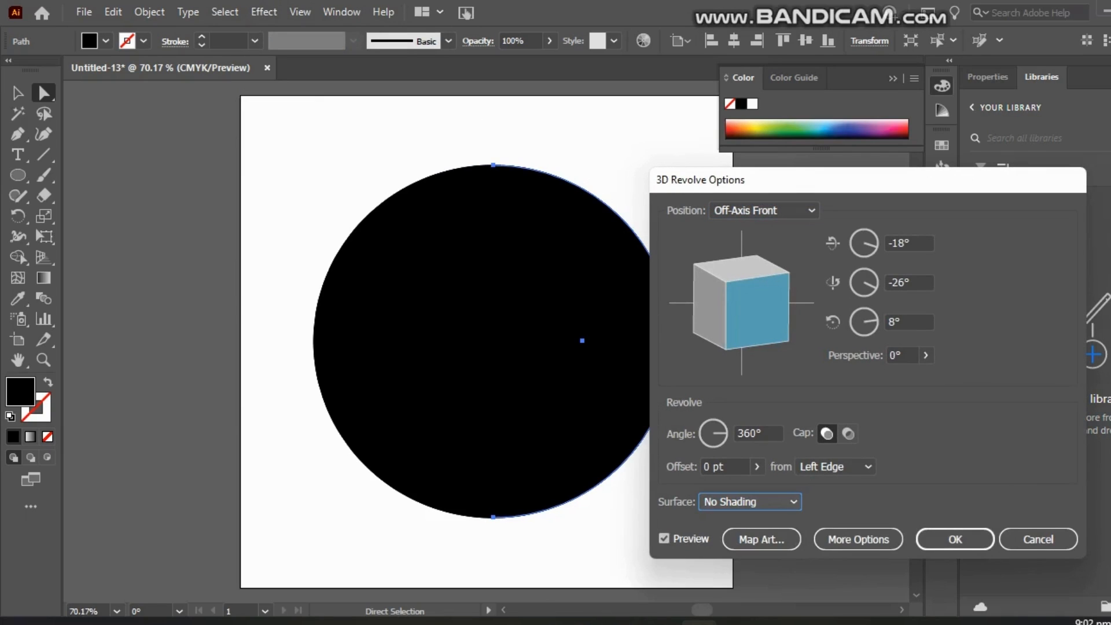
# Step: Map the Dot Pattern Vector Pack 14 symbol onto the sphere, rotated about 90° counterclockwise and shifted right over the light surface area
pyautogui.click(761, 539)
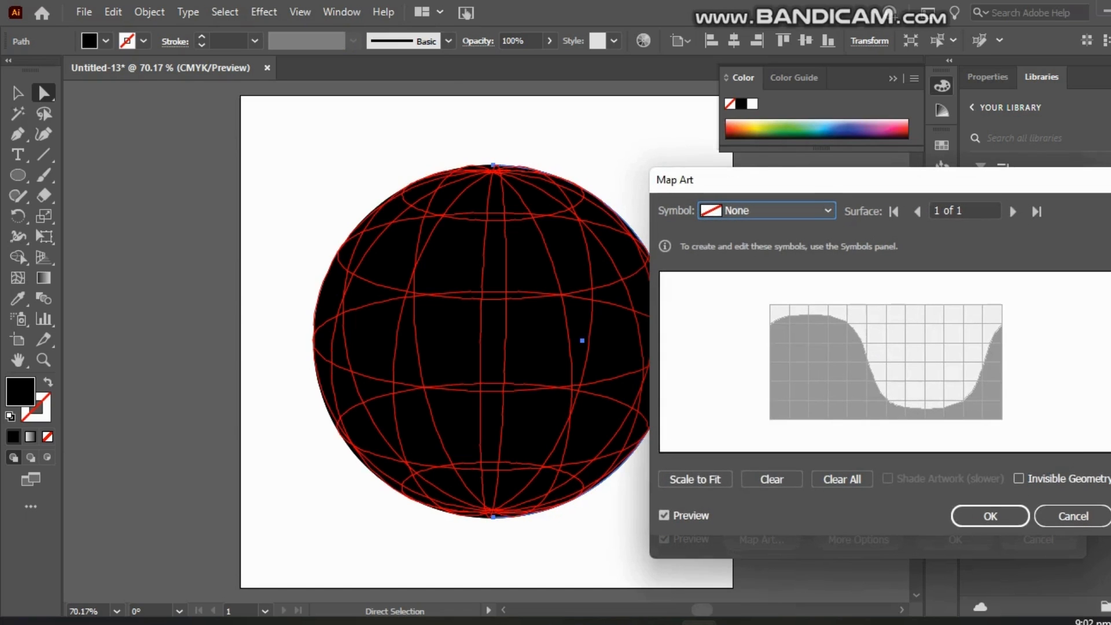
pyautogui.click(767, 211)
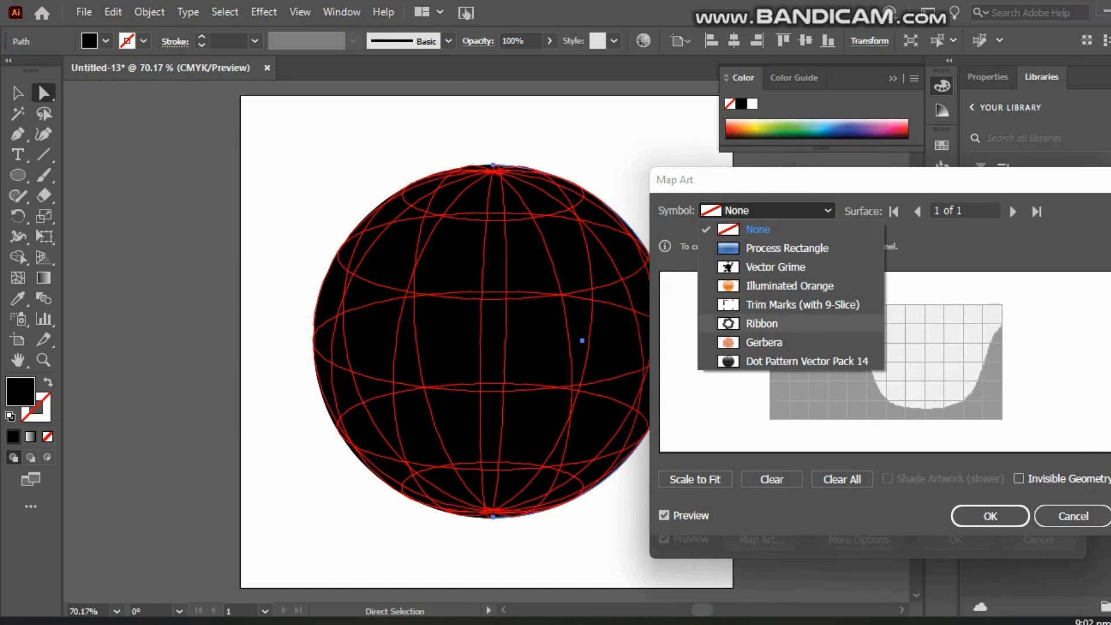
pyautogui.click(806, 362)
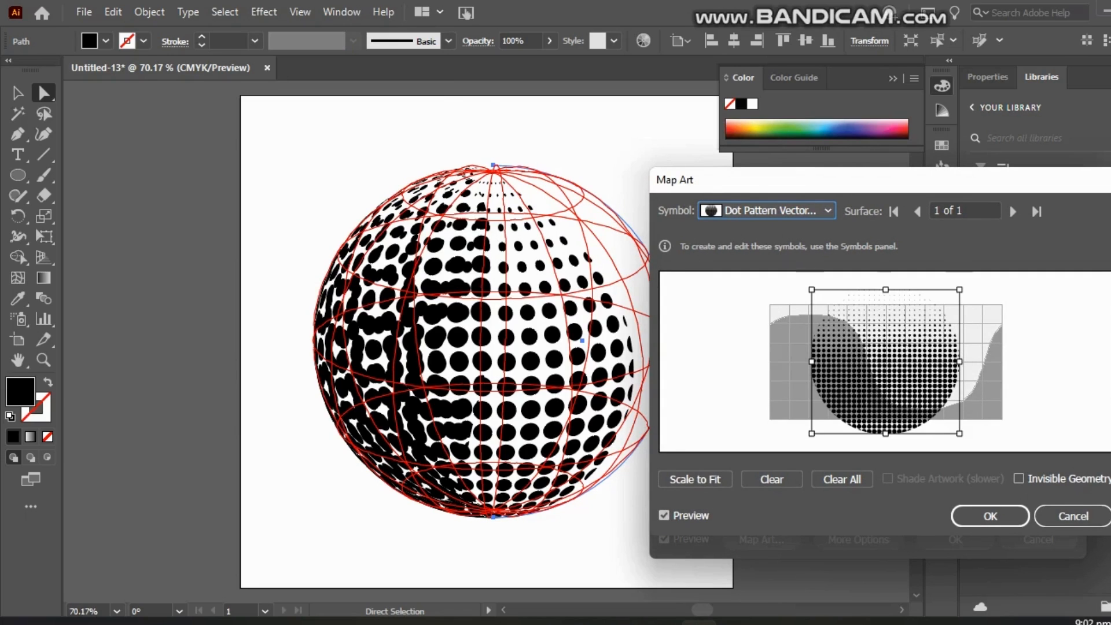
pyautogui.moveTo(964, 437); pyautogui.dragTo(962, 284)
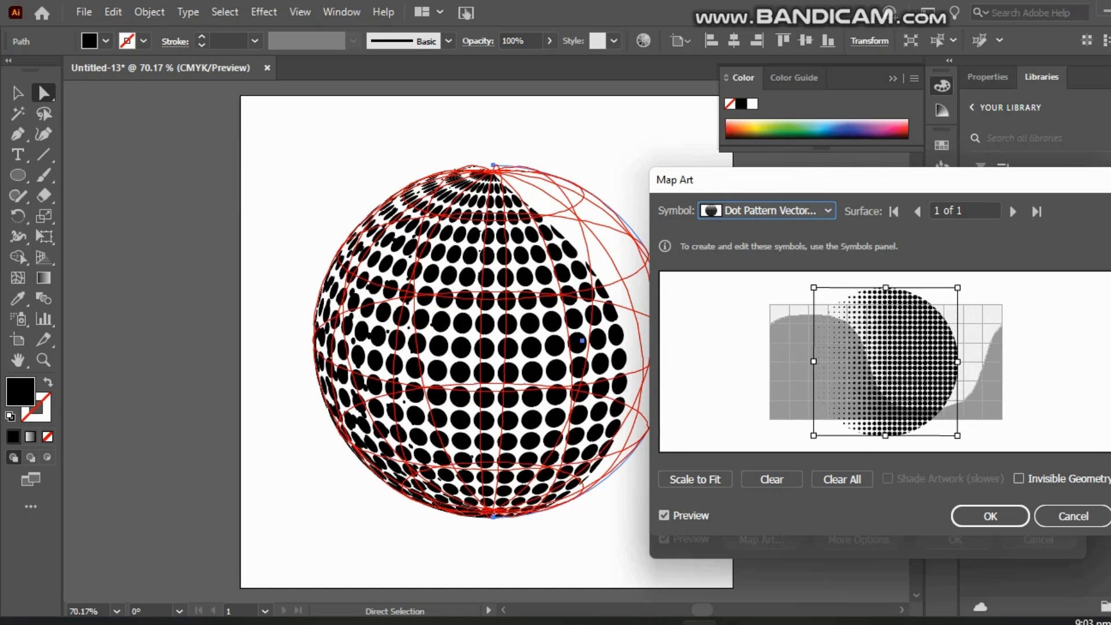
pyautogui.moveTo(885, 361); pyautogui.dragTo(951, 359)
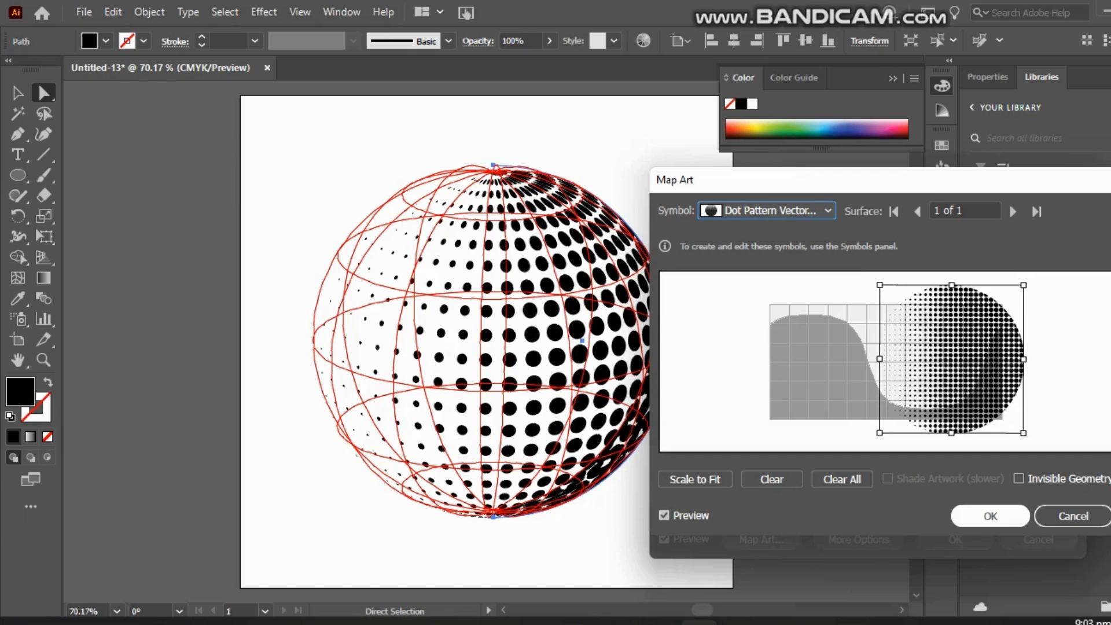
pyautogui.press('Return')
pyautogui.press('Return')
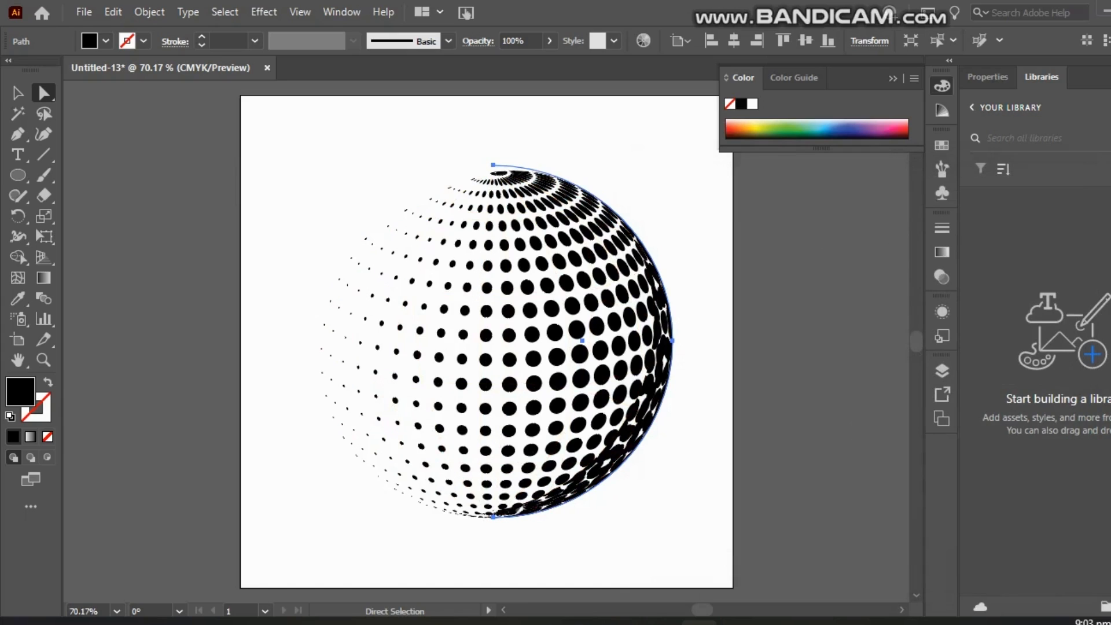
# Step: Expand the appearance of the revolved dotted sphere
pyautogui.press('v')
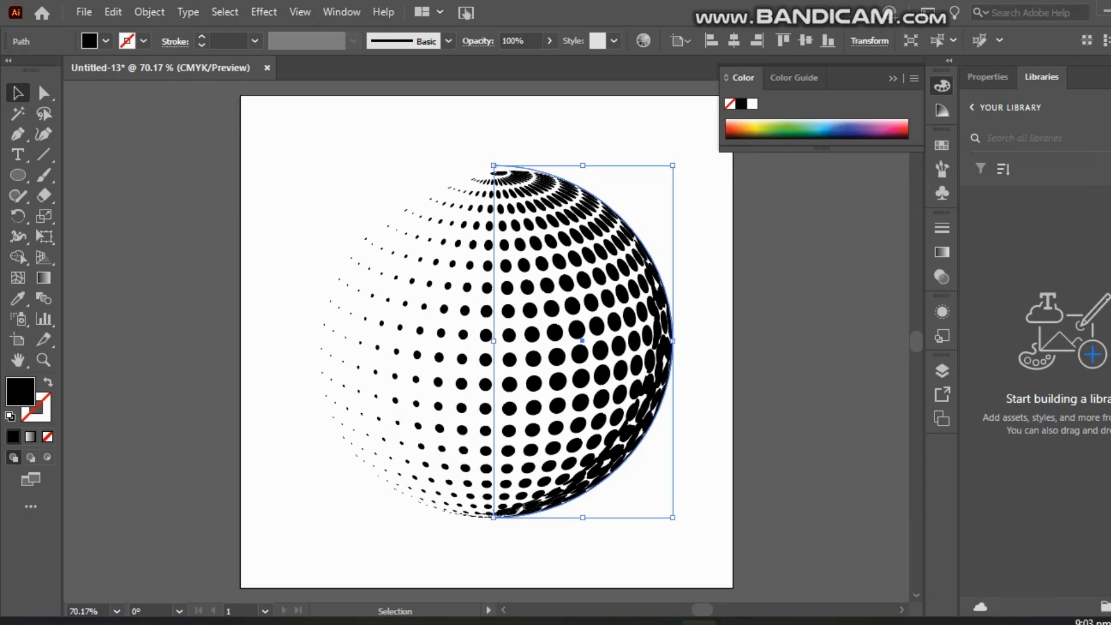
pyautogui.click(149, 12)
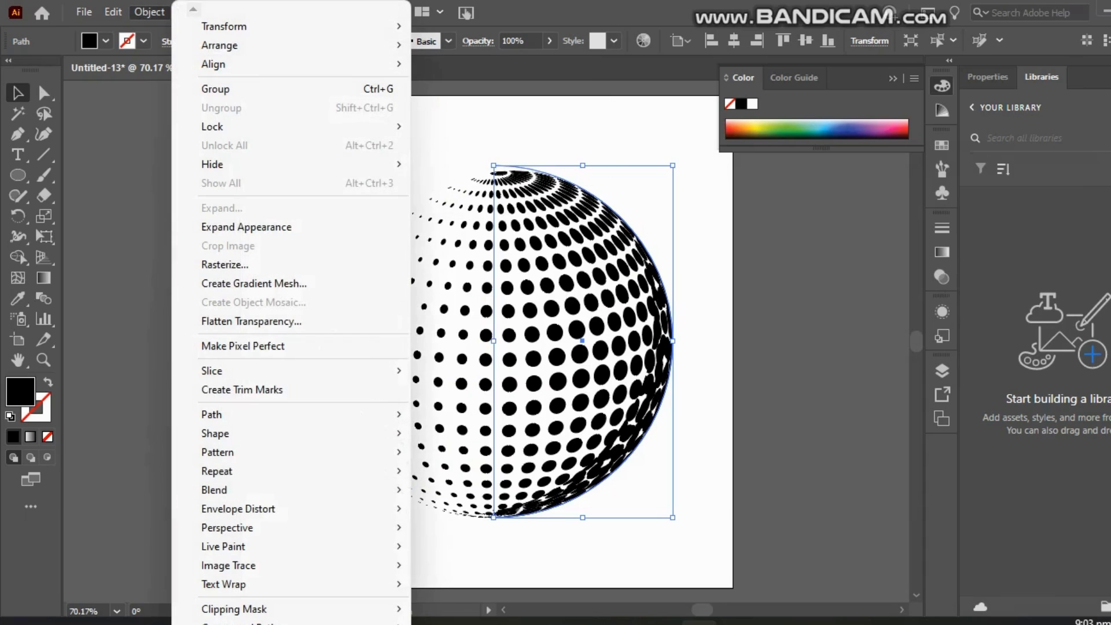
pyautogui.click(243, 227)
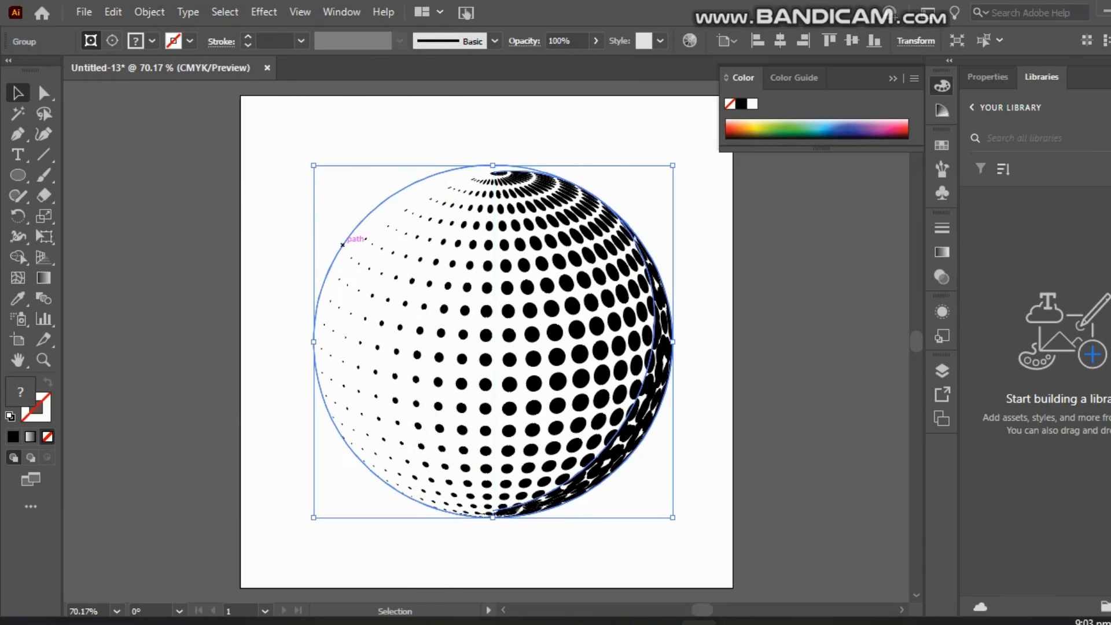
# Step: Ungroup the expanded sphere twice, release its clipping mask, and deselect the artwork
pyautogui.rightClick(343, 246)
pyautogui.click(393, 388)
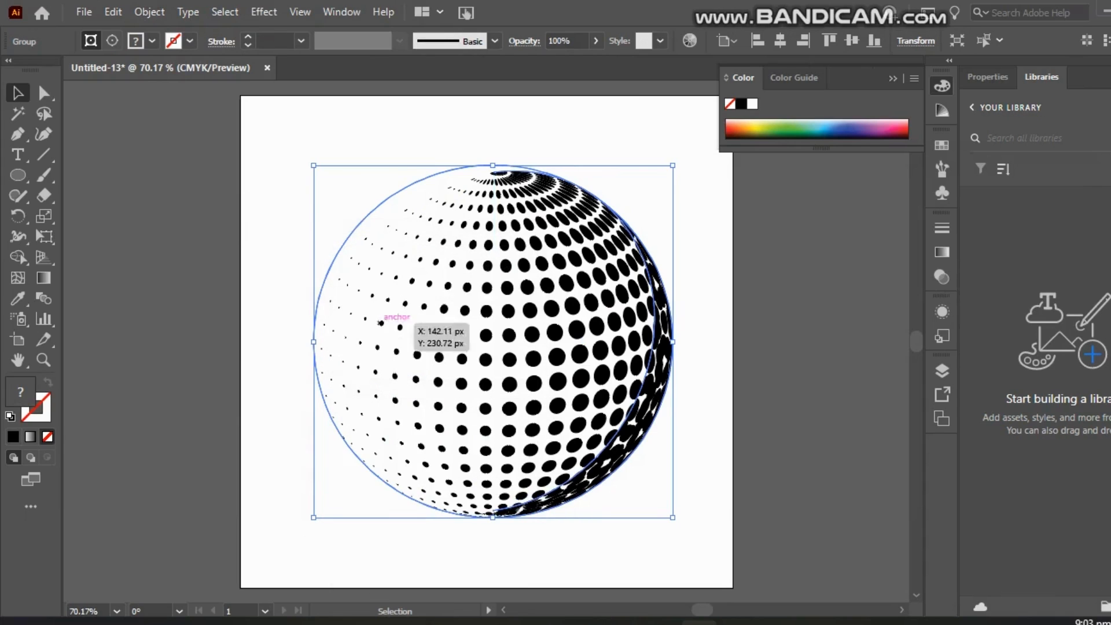
pyautogui.rightClick(346, 244)
pyautogui.click(393, 387)
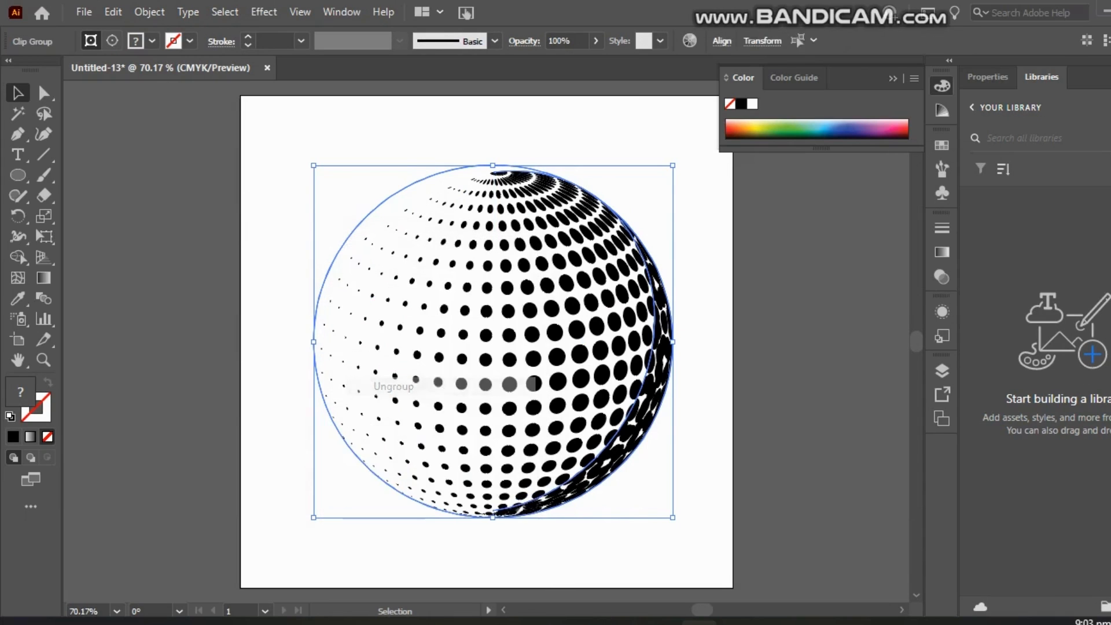
pyautogui.rightClick(358, 227)
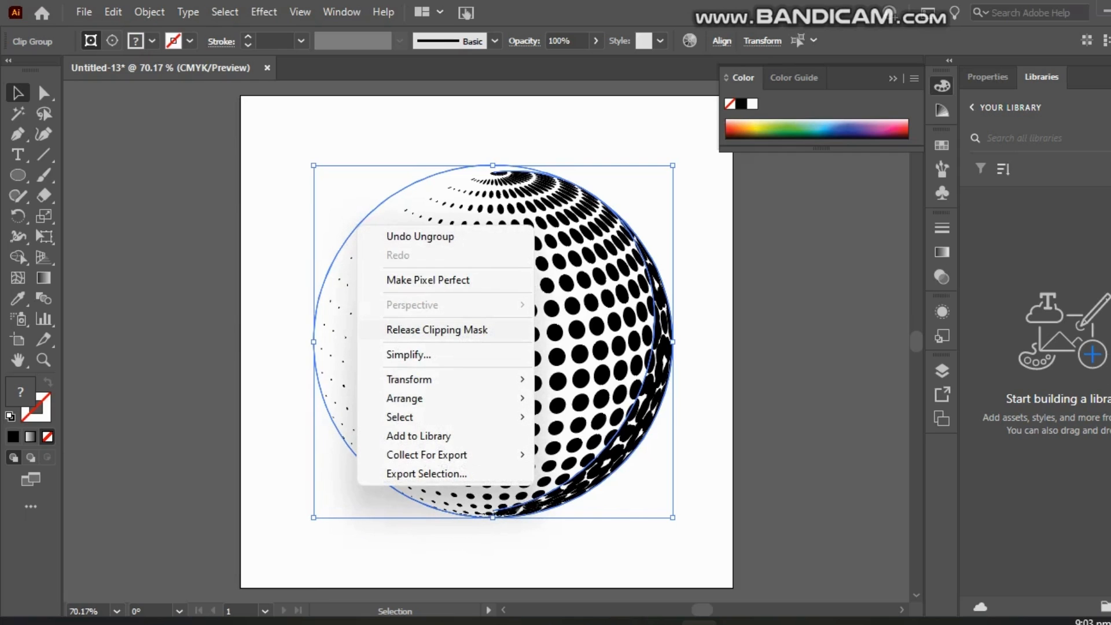
pyautogui.click(399, 329)
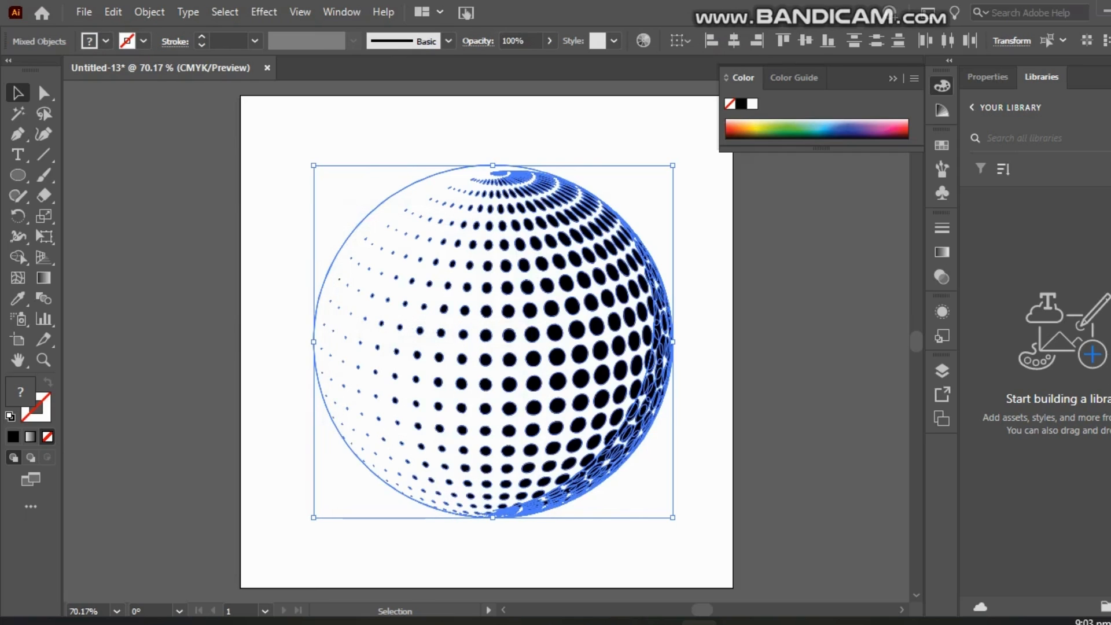
pyautogui.click(277, 247)
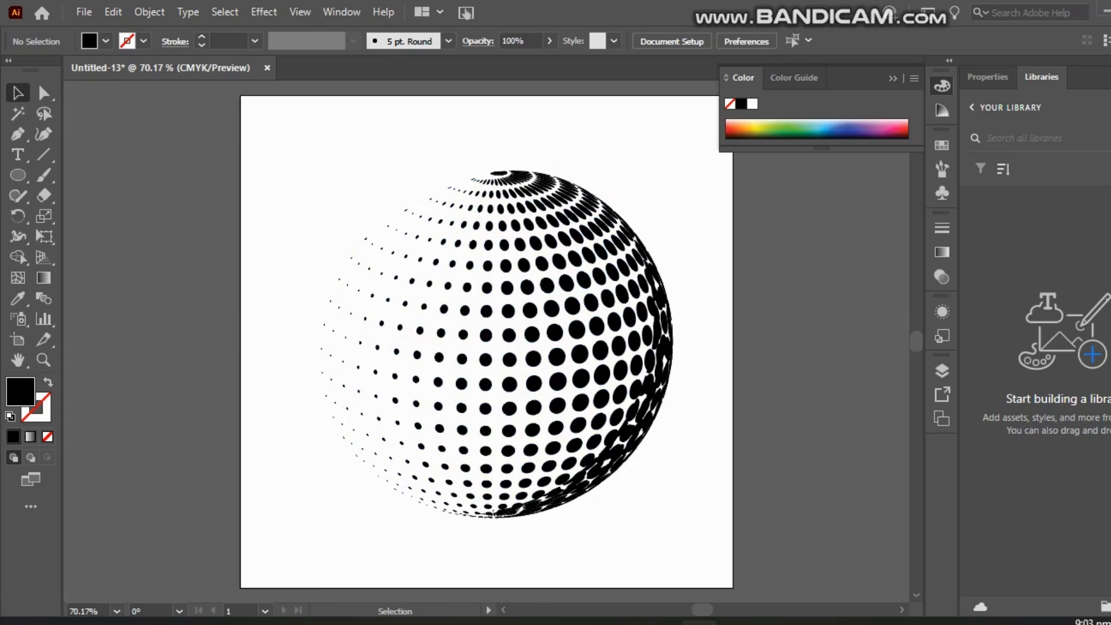
# Step: Select all of the sphere artwork and give it a yellow 1 pt stroke
pyautogui.moveTo(272, 158); pyautogui.dragTo(709, 556)
pyautogui.click(106, 41)
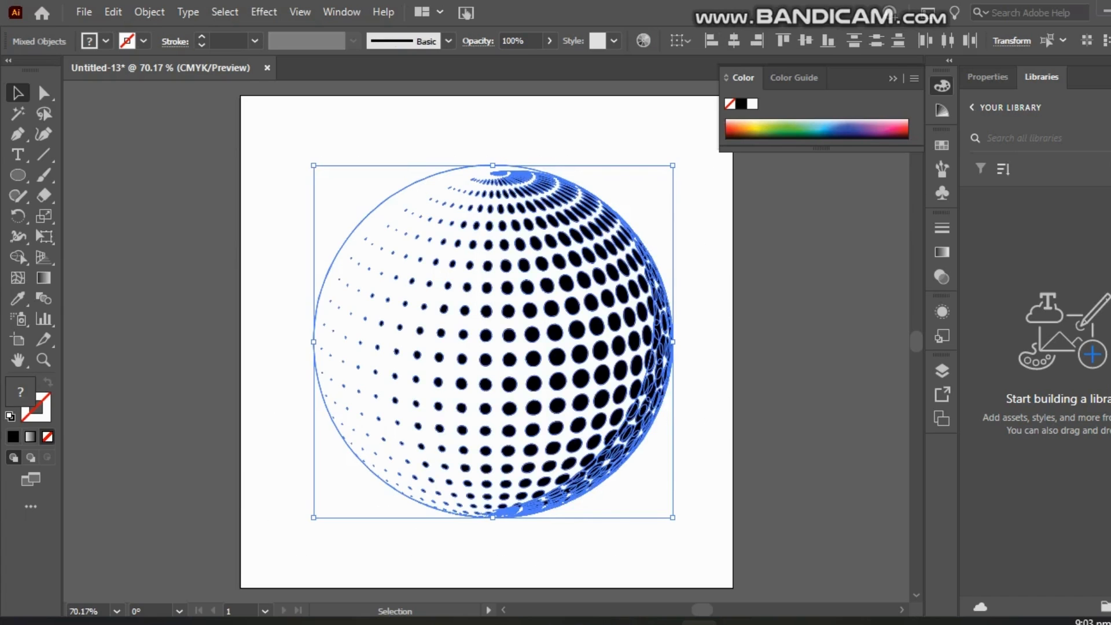
pyautogui.click(71, 69)
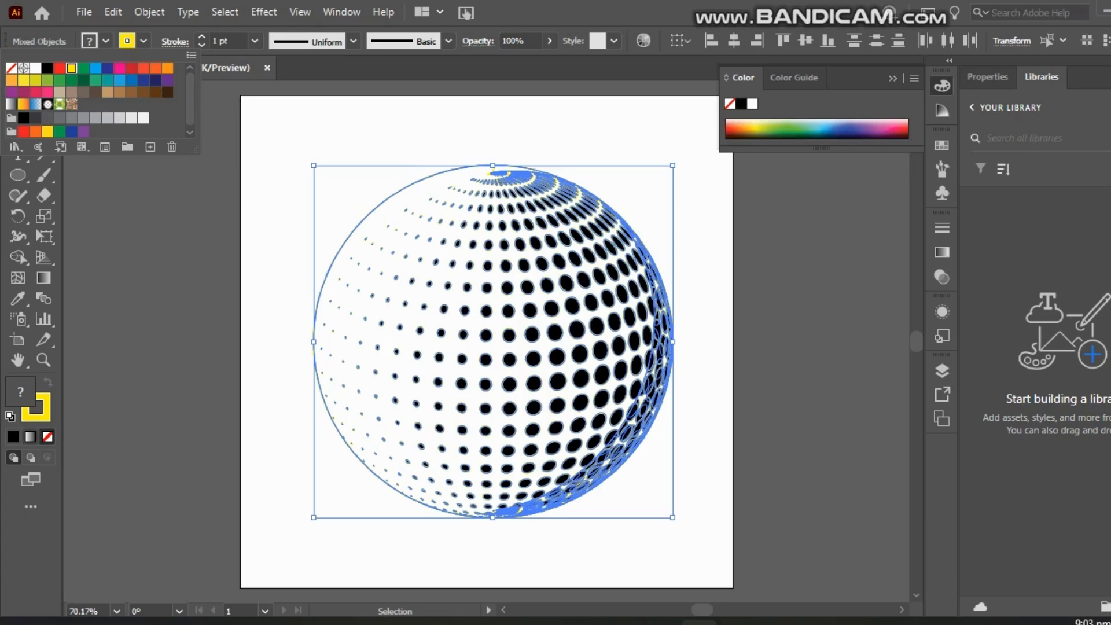
pyautogui.click(49, 438)
pyautogui.click(30, 437)
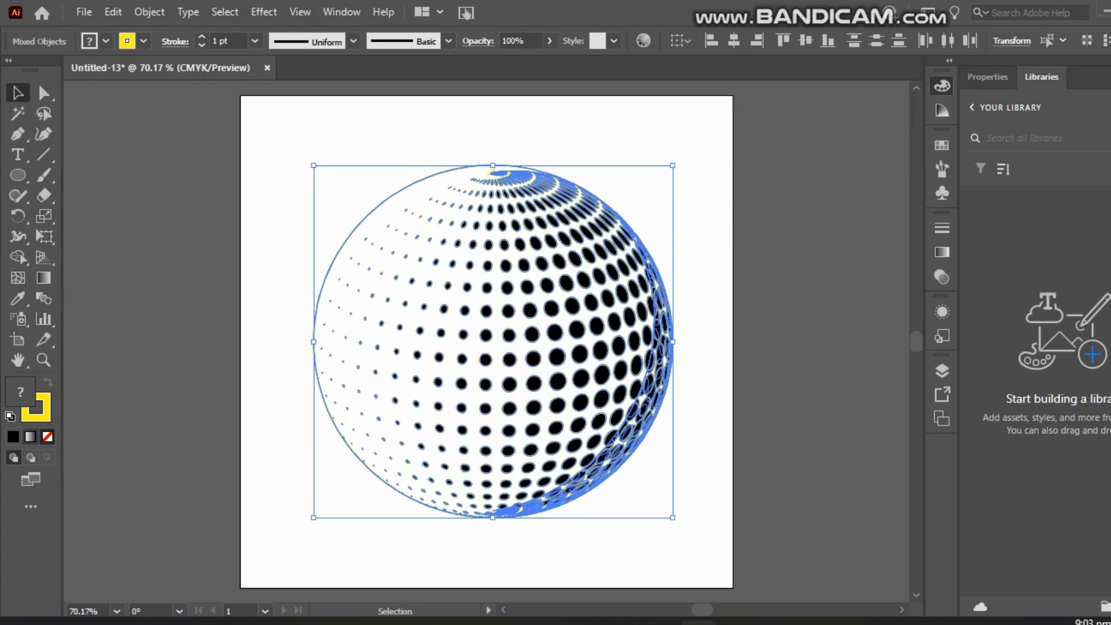
# Step: Remove the fill from all of the sphere artwork, leaving only the yellow outlines, and deselect it
pyautogui.click(12, 437)
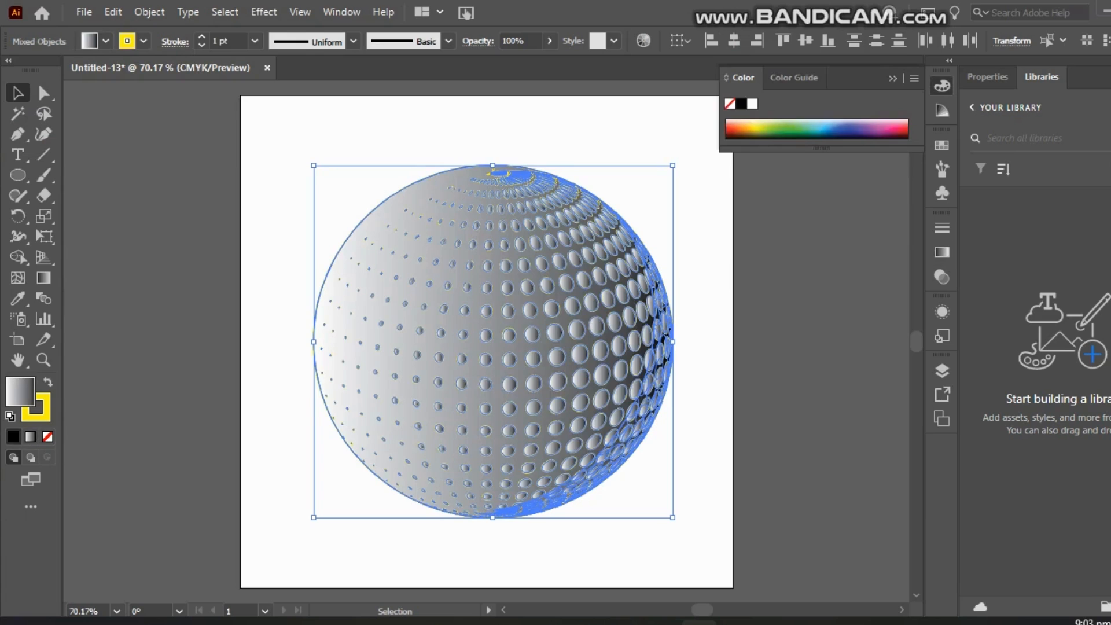
pyautogui.click(47, 437)
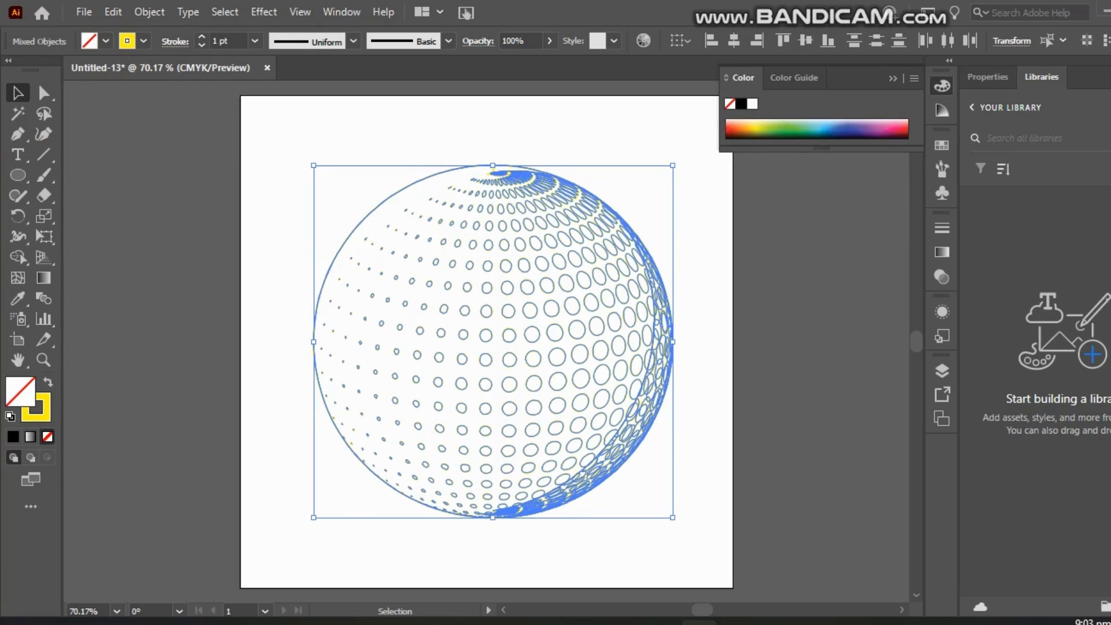
pyautogui.click(144, 451)
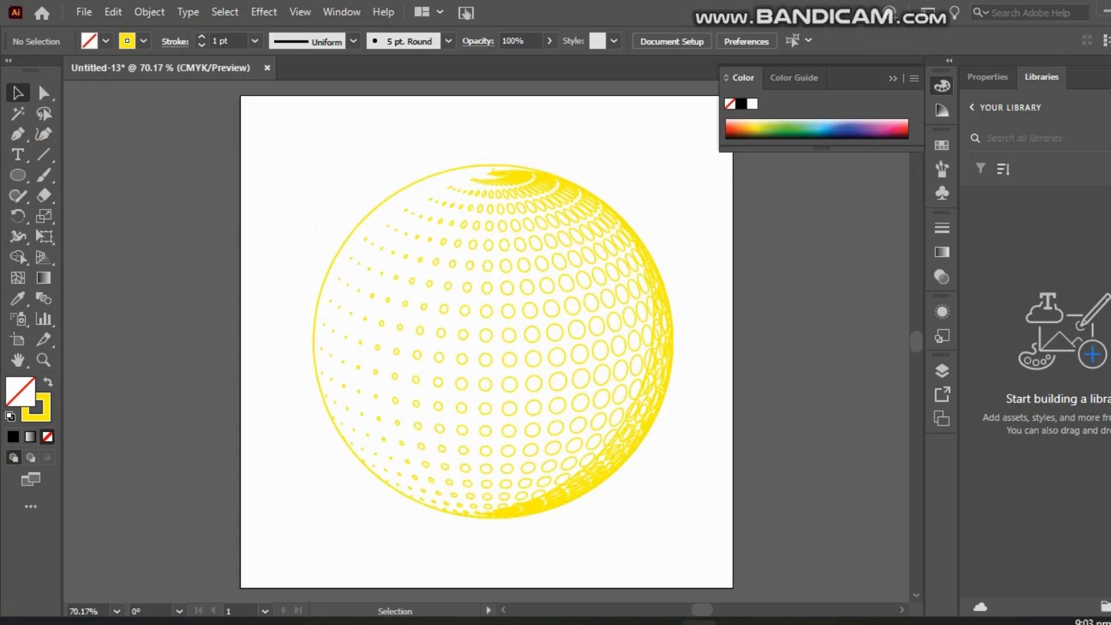
# Step: Delete the two large circular outline paths surrounding the dotted sphere
pyautogui.click(386, 196)
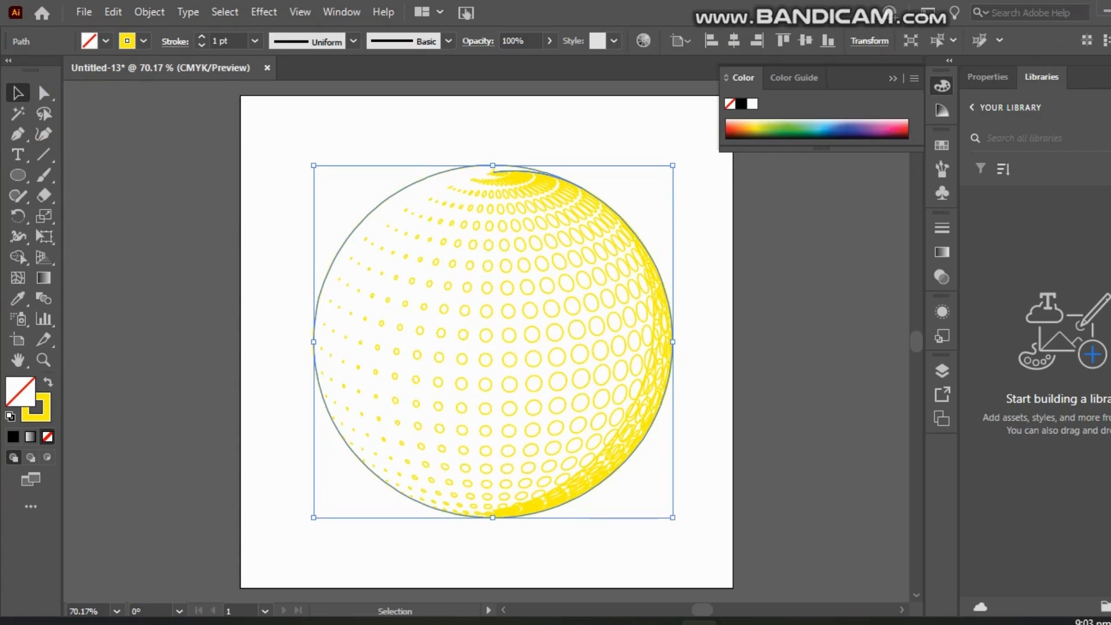
pyautogui.press('Delete')
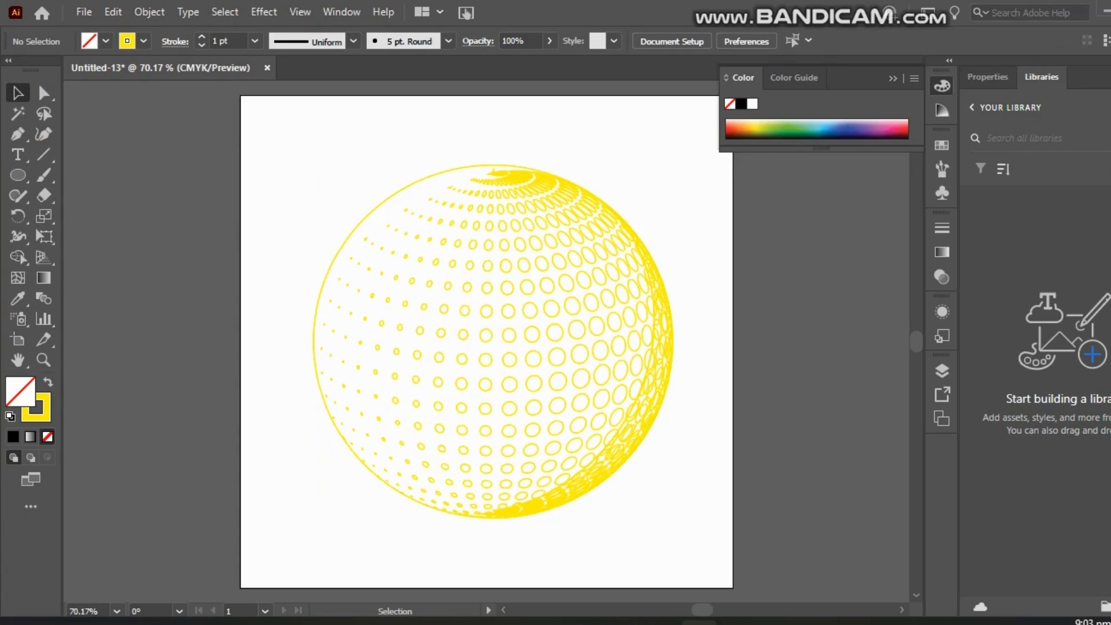
pyautogui.click(373, 209)
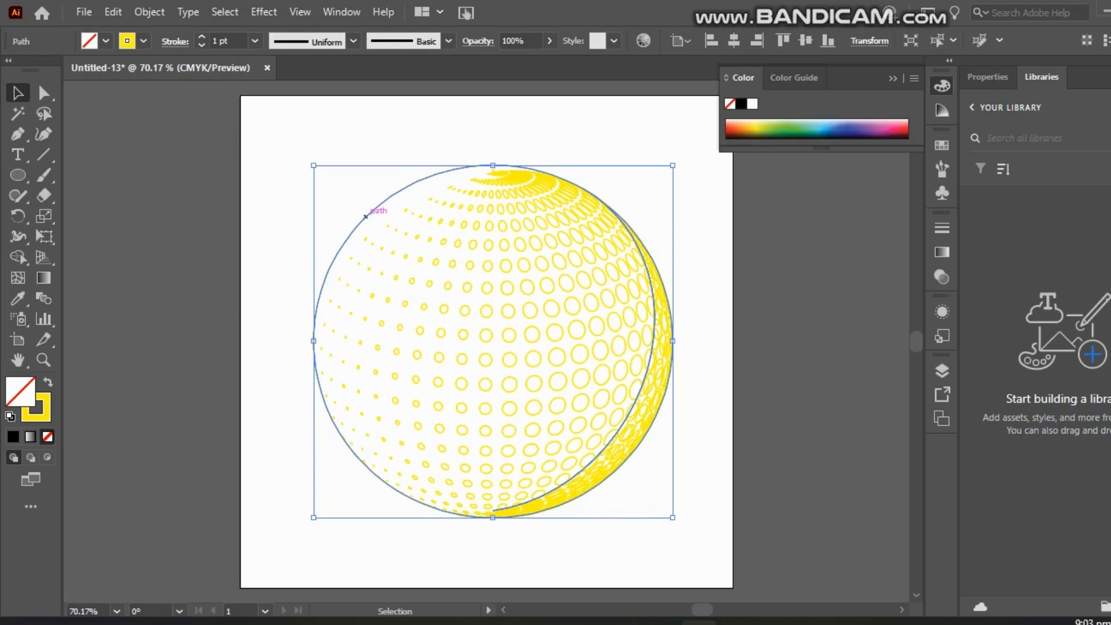
pyautogui.moveTo(372, 210); pyautogui.dragTo(320, 167)
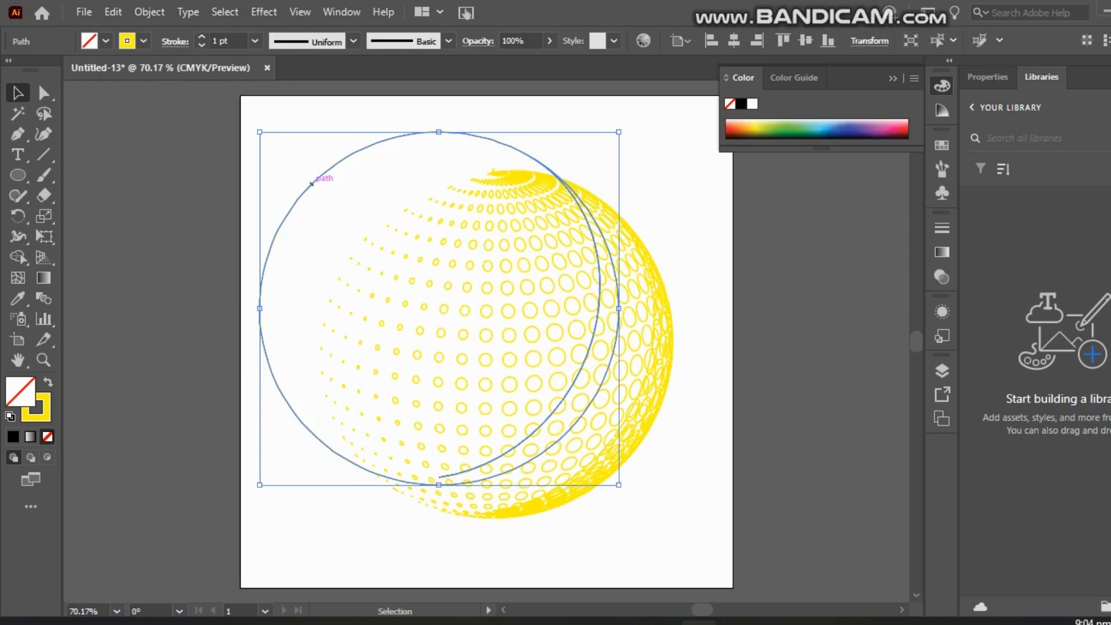
pyautogui.press('Delete')
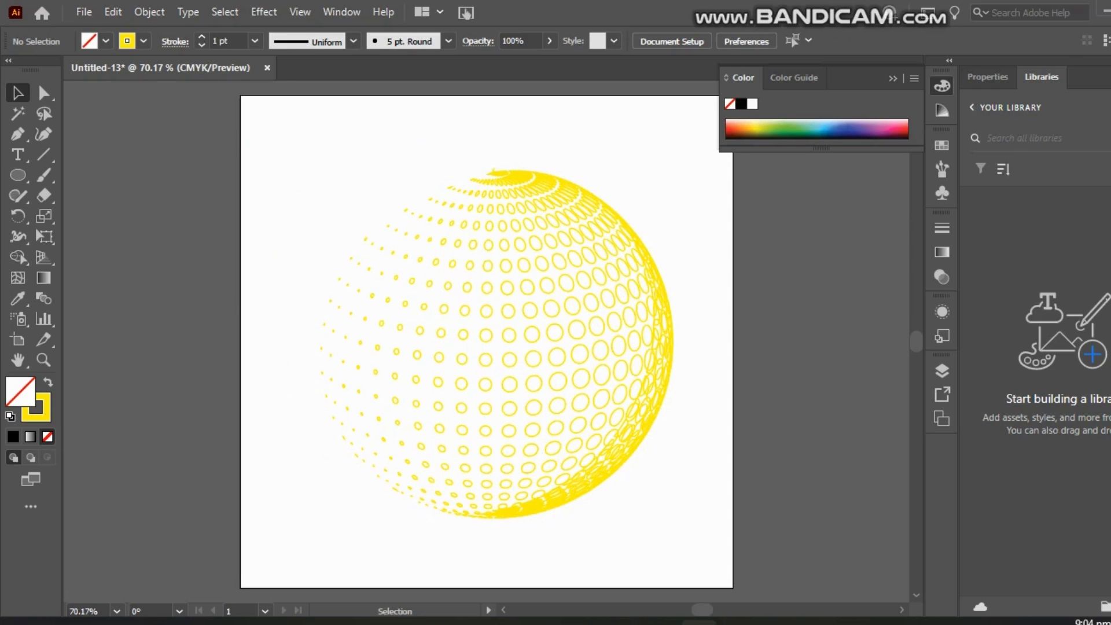
# Step: Select all the remaining dots of the sphere, group them, and deselect the group
pyautogui.press('a')
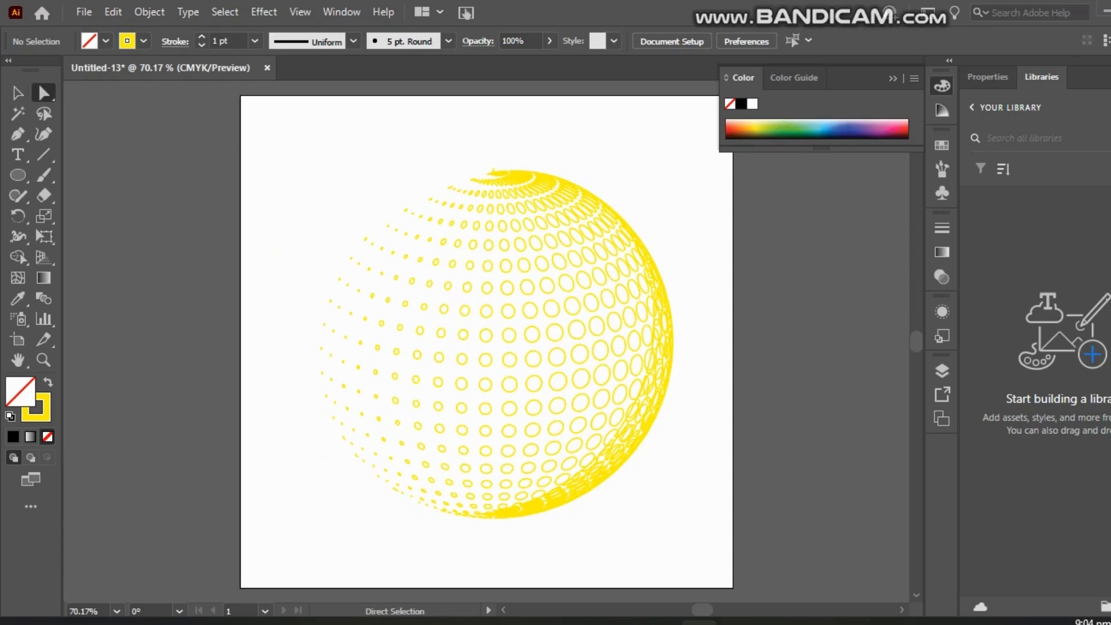
pyautogui.press('v')
pyautogui.moveTo(281, 143); pyautogui.dragTo(689, 544)
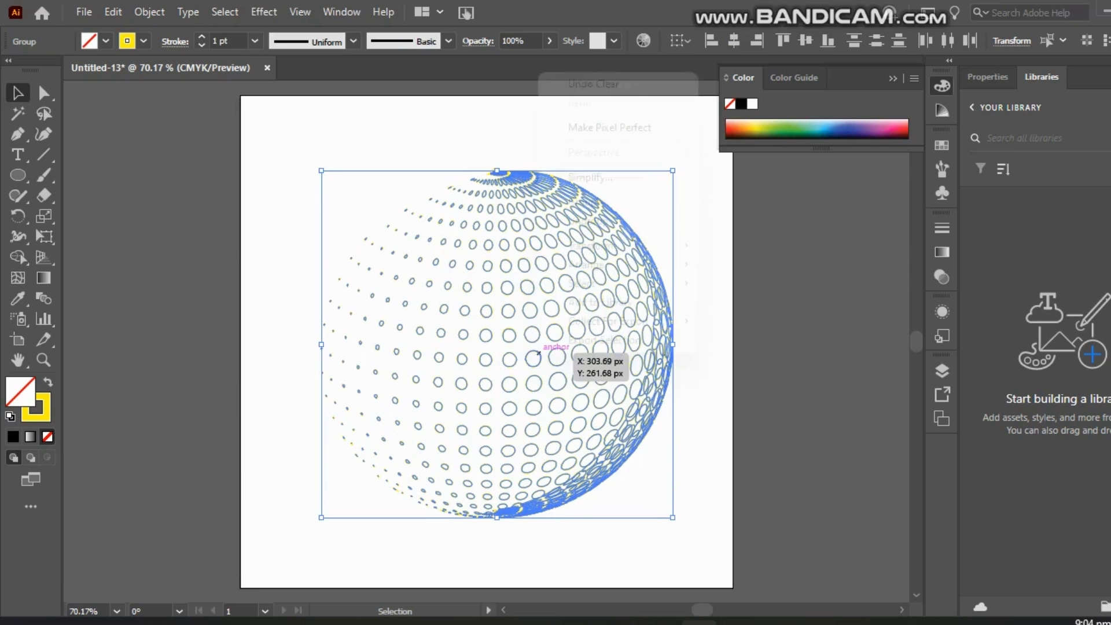
pyautogui.rightClick(538, 352)
pyautogui.click(596, 203)
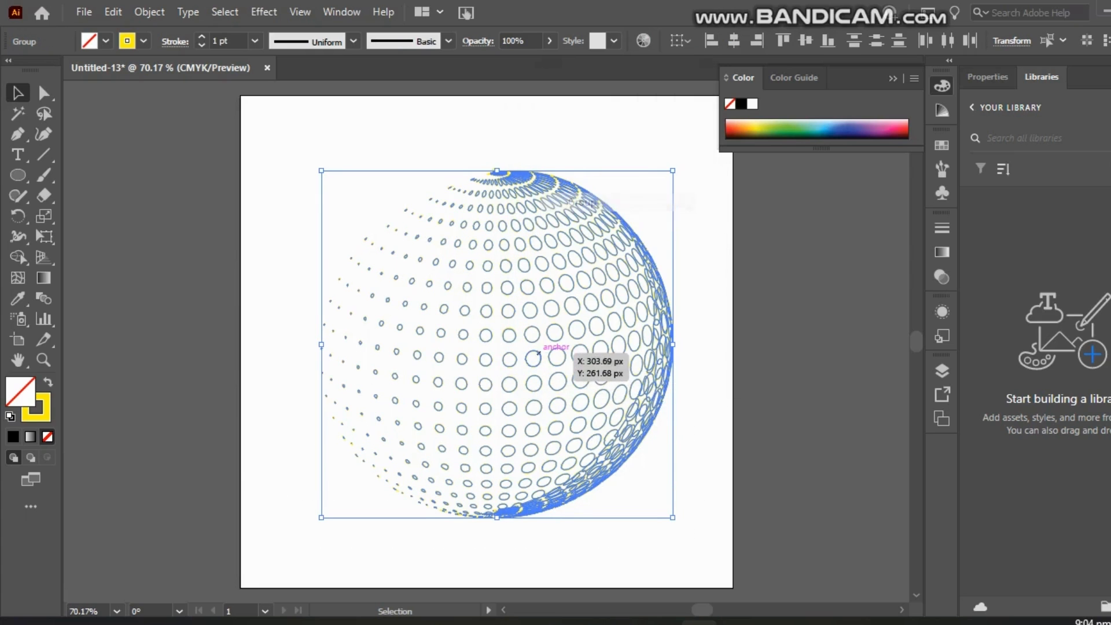
pyautogui.hotkey('ctrl', 'shift', 'a')
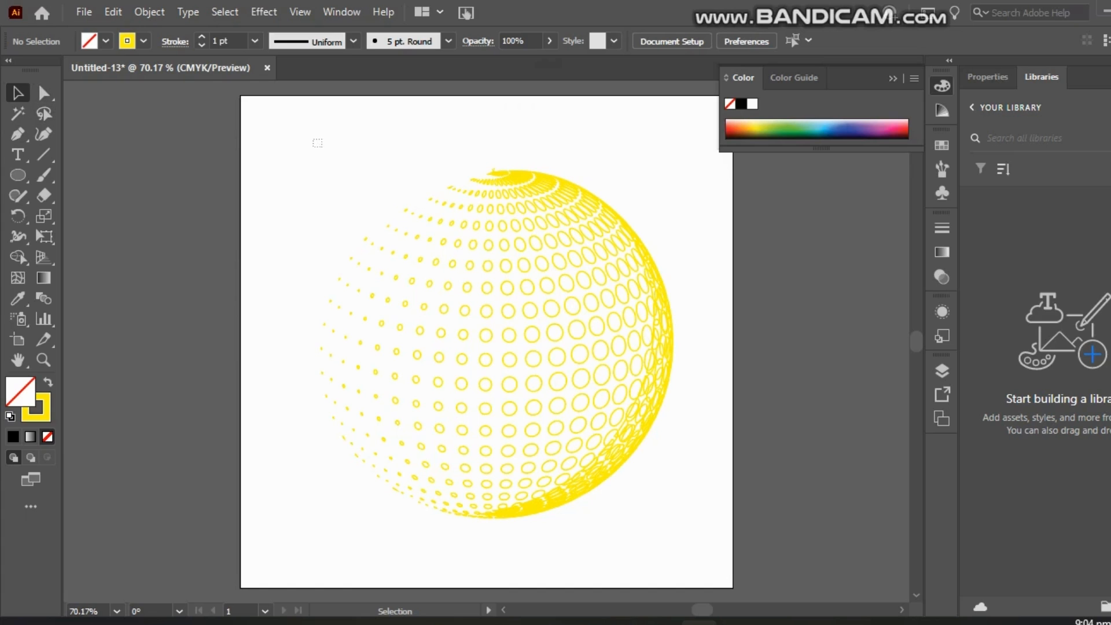
# Step: Select the grouped dotted sphere and cut it from the artboard
pyautogui.moveTo(317, 143); pyautogui.dragTo(690, 529)
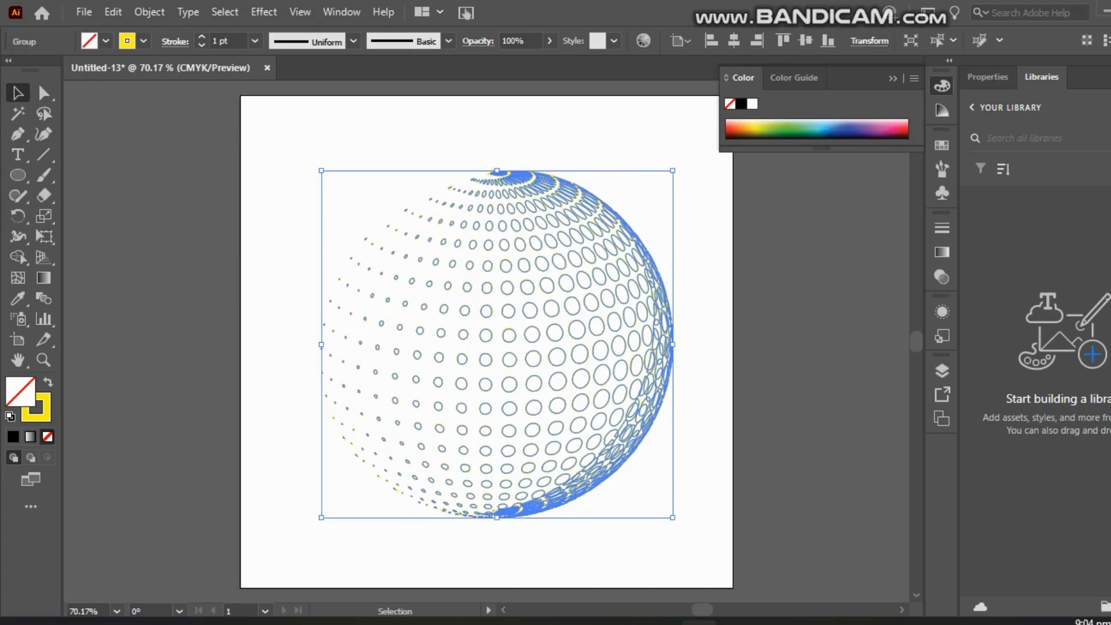
pyautogui.press('a')
pyautogui.press('Delete')
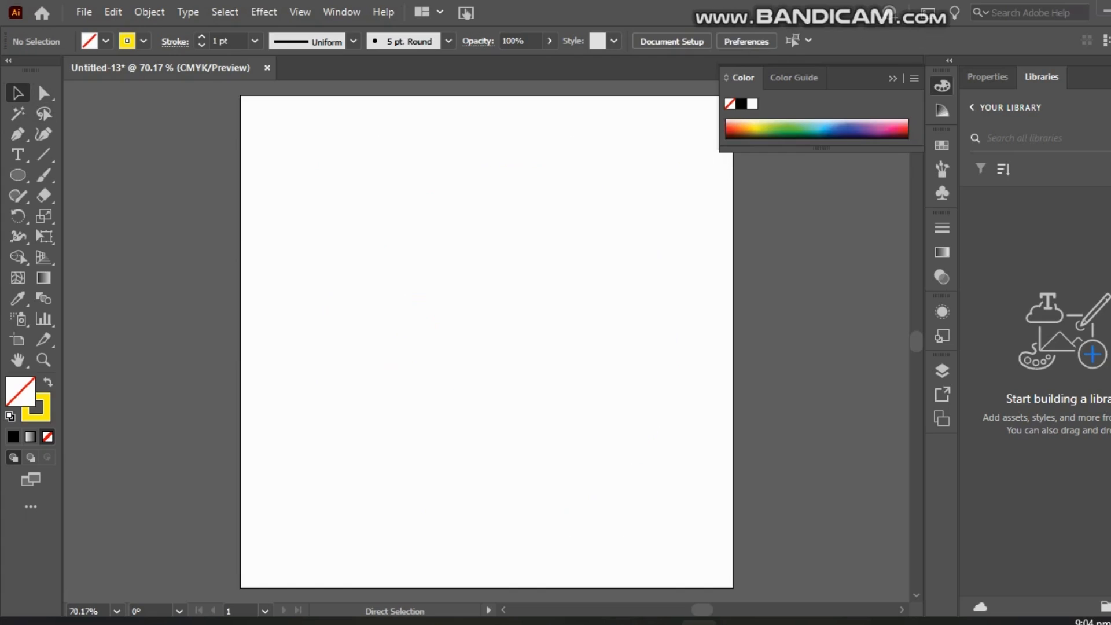
pyautogui.press('v')
# Step: Choose the Rectangle tool, restore the default fill and stroke, and set the fill colour to black (#000000)
pyautogui.click(18, 175)
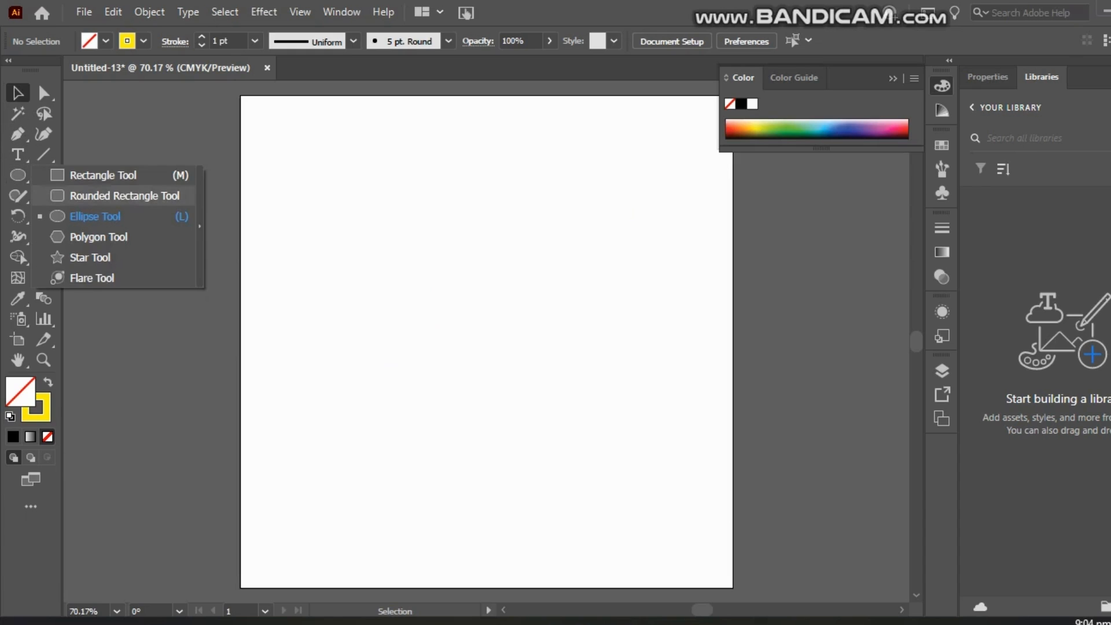
pyautogui.click(103, 174)
pyautogui.click(48, 382)
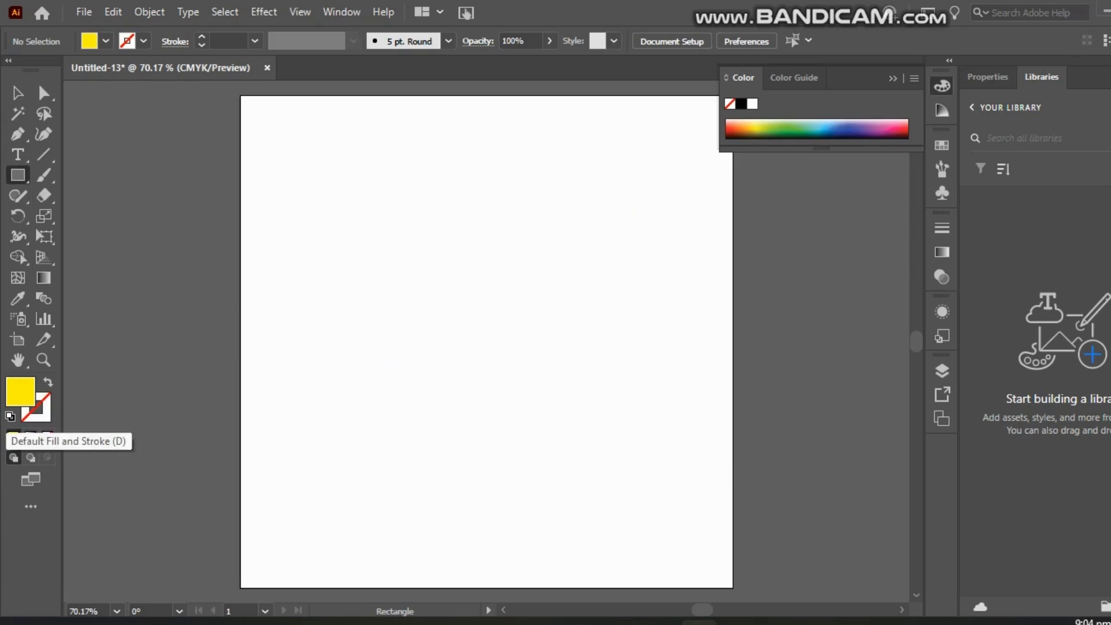
pyautogui.click(10, 416)
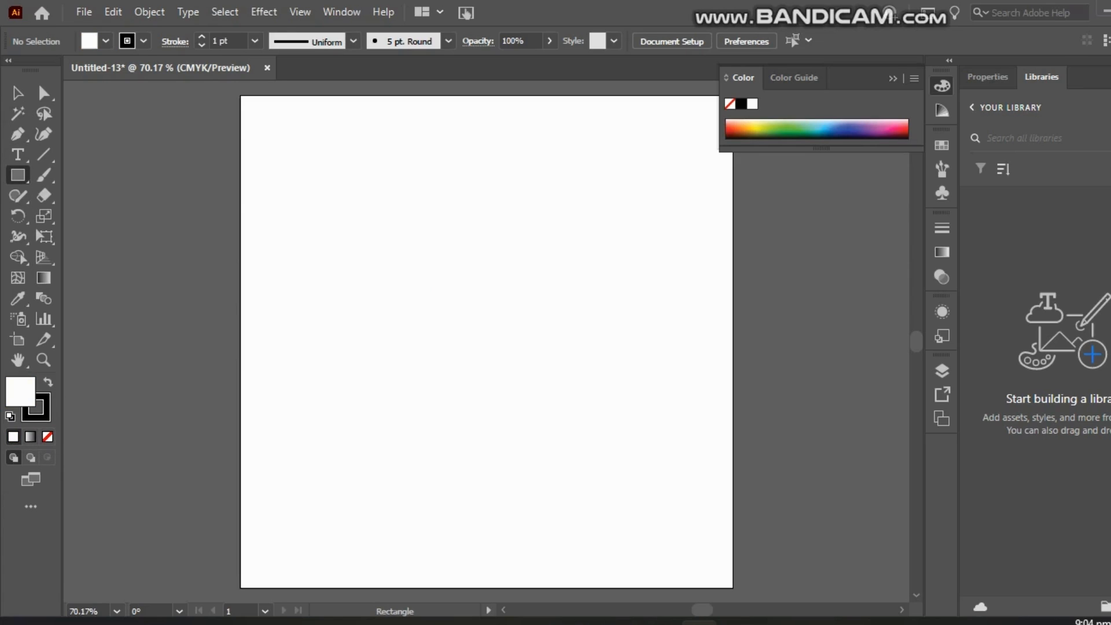
pyautogui.doubleClick(20, 392)
pyautogui.moveTo(375, 399); pyautogui.dragTo(361, 419)
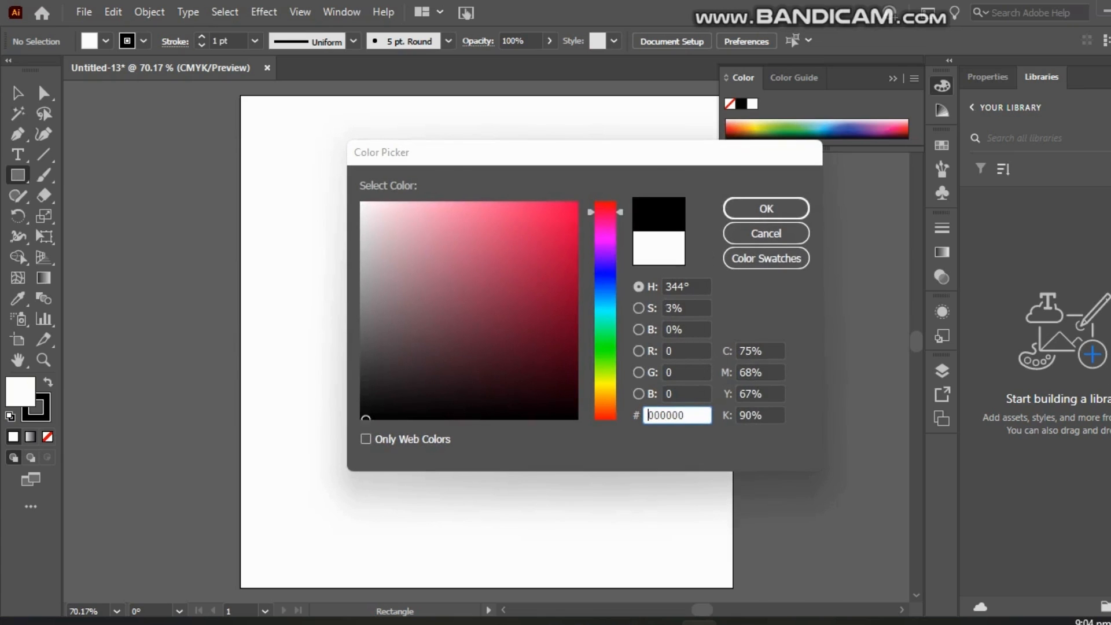
pyautogui.press('Return')
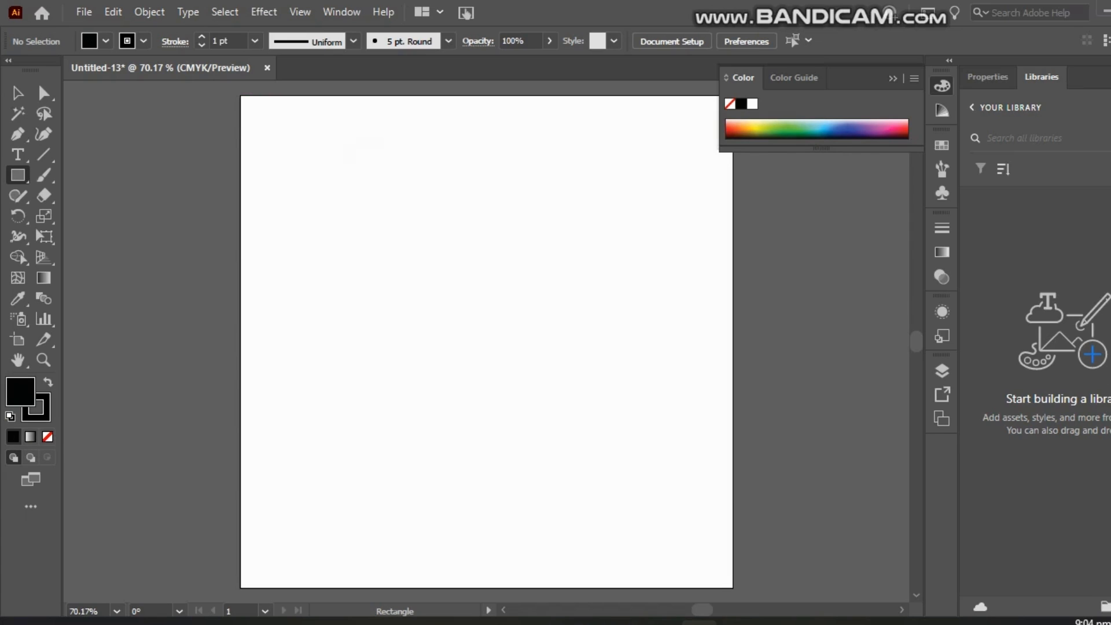
# Step: Set the stroke colour to near-white (#F9F9F9)
pyautogui.doubleClick(44, 413)
pyautogui.click(364, 203)
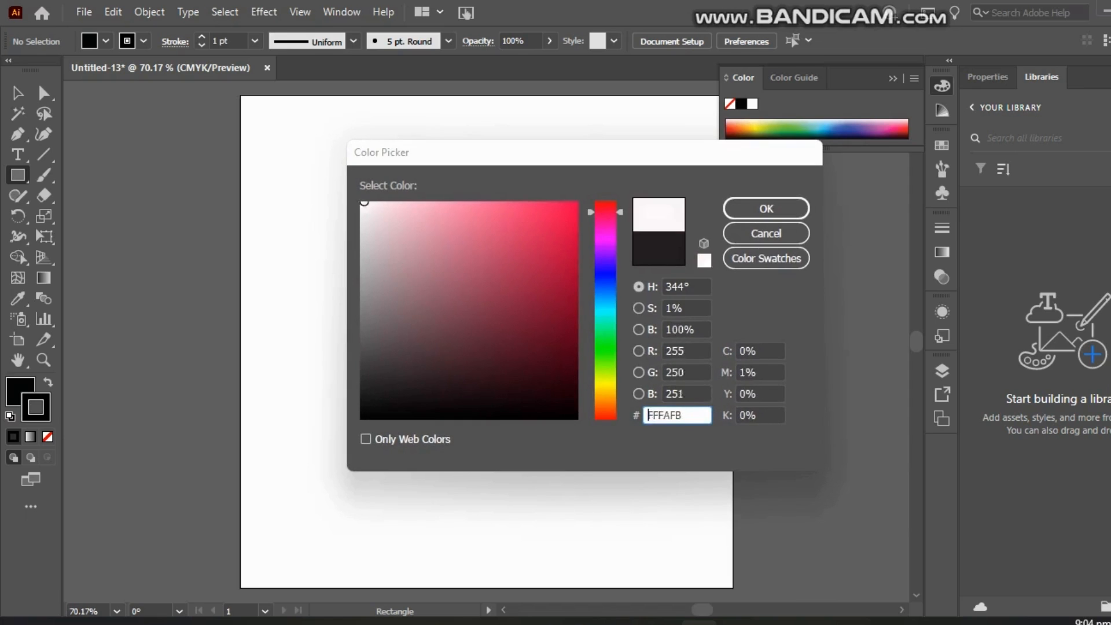
pyautogui.moveTo(364, 202)
pyautogui.mouseDown()
pyautogui.moveTo(379, 392)
pyautogui.moveTo(362, 206)
pyautogui.mouseUp()
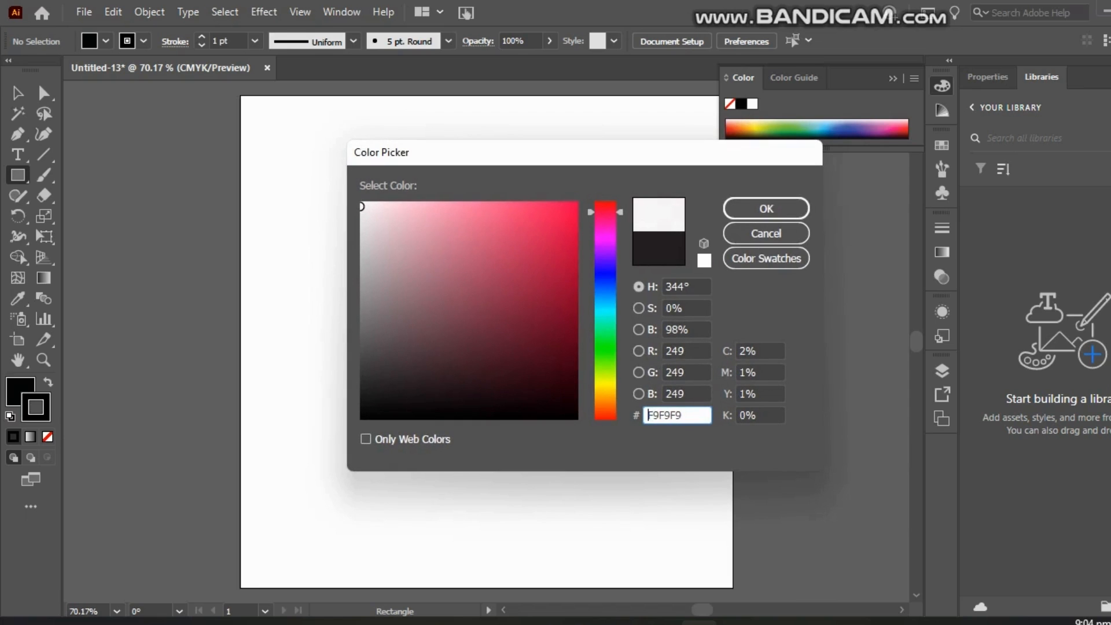
pyautogui.click(766, 208)
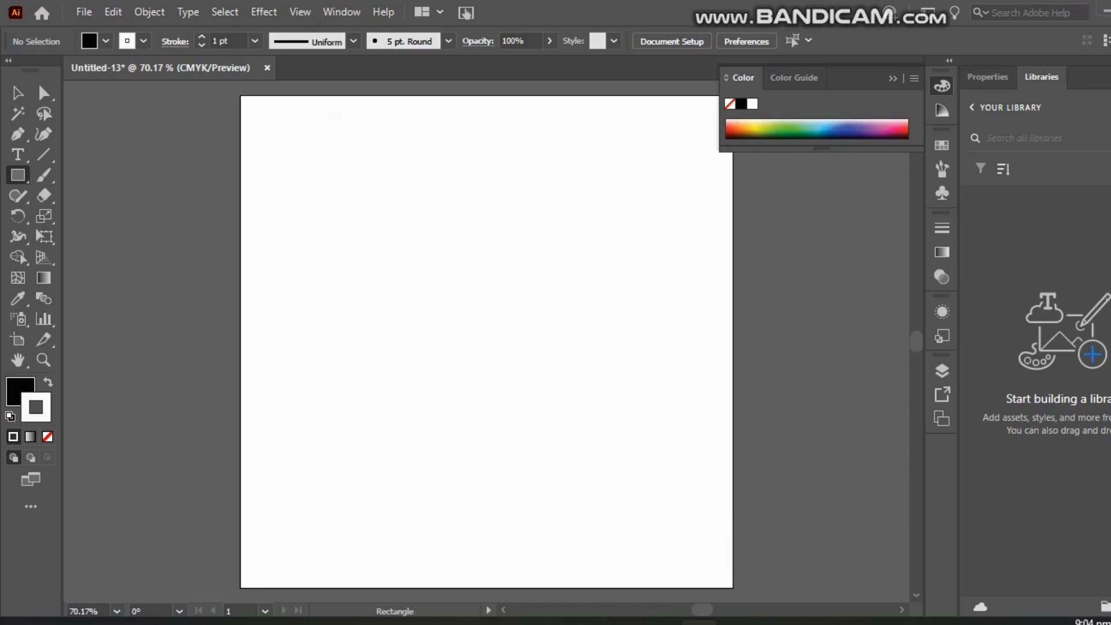
# Step: Draw a black rectangle with the near-white stroke covering the whole artboard
pyautogui.click(48, 382)
pyautogui.click(48, 382)
pyautogui.click(19, 390)
pyautogui.moveTo(240, 95); pyautogui.dragTo(732, 544)
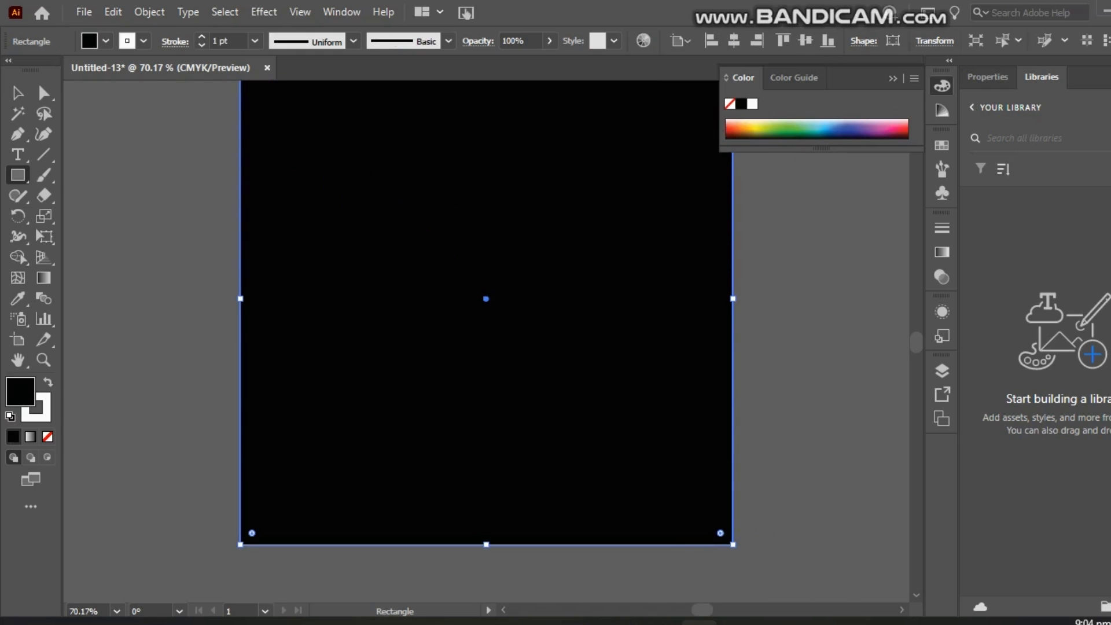
pyautogui.scroll(2, 486, 340)
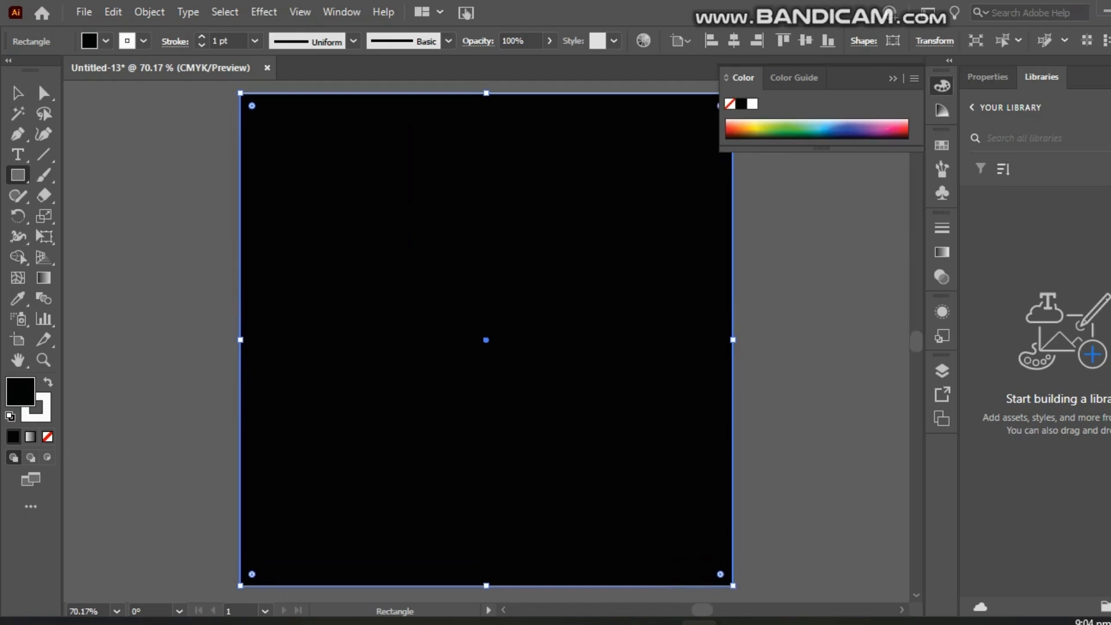
pyautogui.press('v')
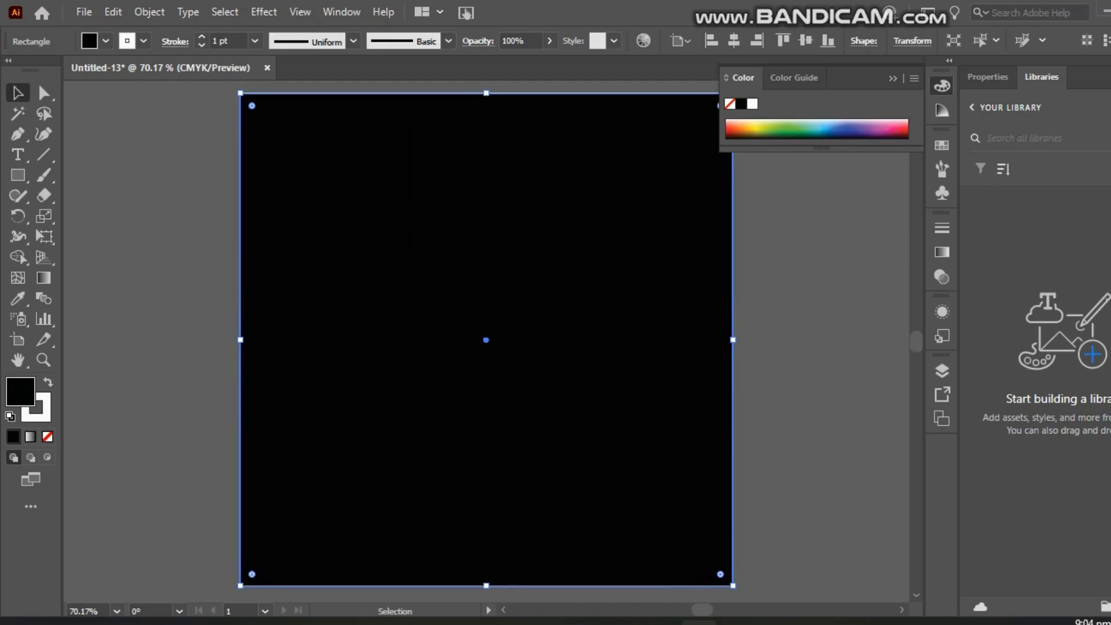
# Step: Paste the cut dotted sphere over the centre of the black rectangle and deselect it
pyautogui.press('a')
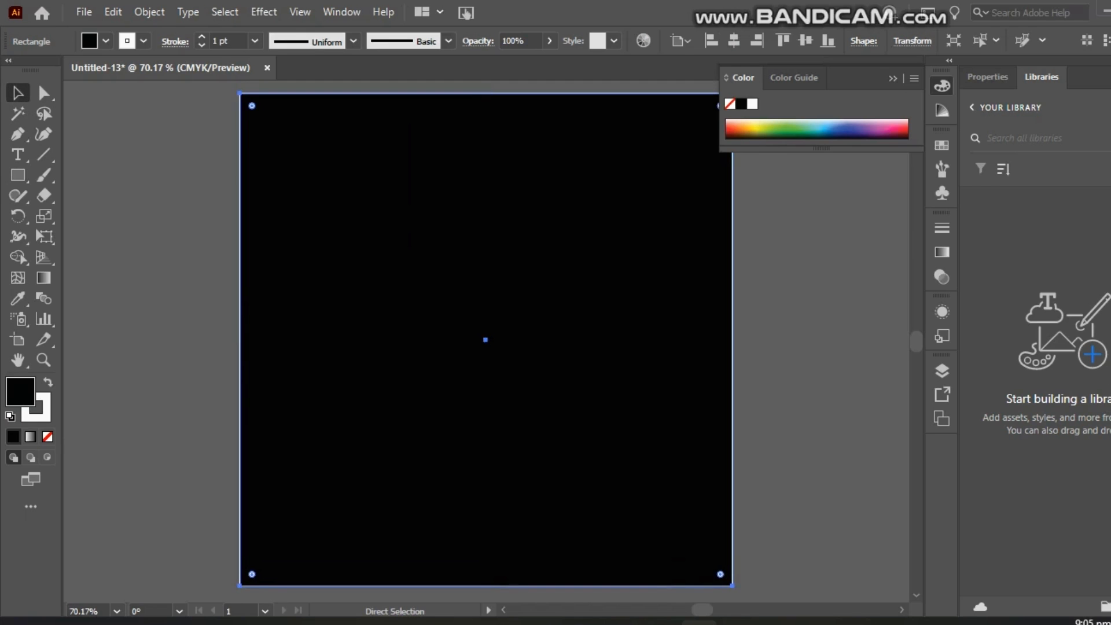
pyautogui.hotkey('ctrl', 'shift', '[')
pyautogui.click(509, 260)
pyautogui.click(810, 365)
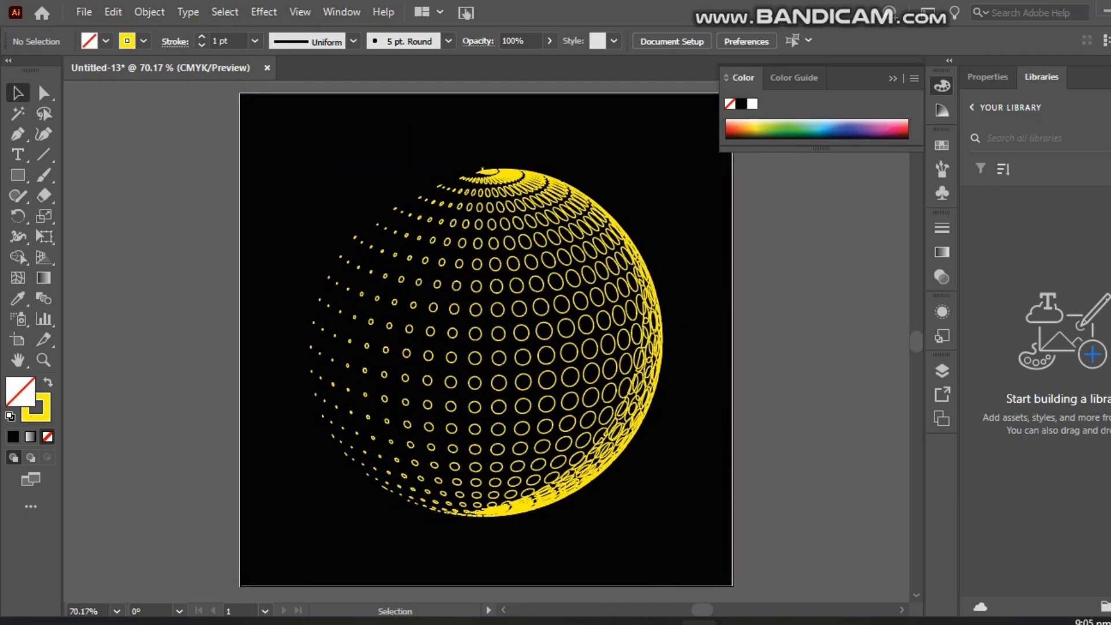
pyautogui.scroll(-1, 486, 339)
pyautogui.scroll(1, 486, 339)
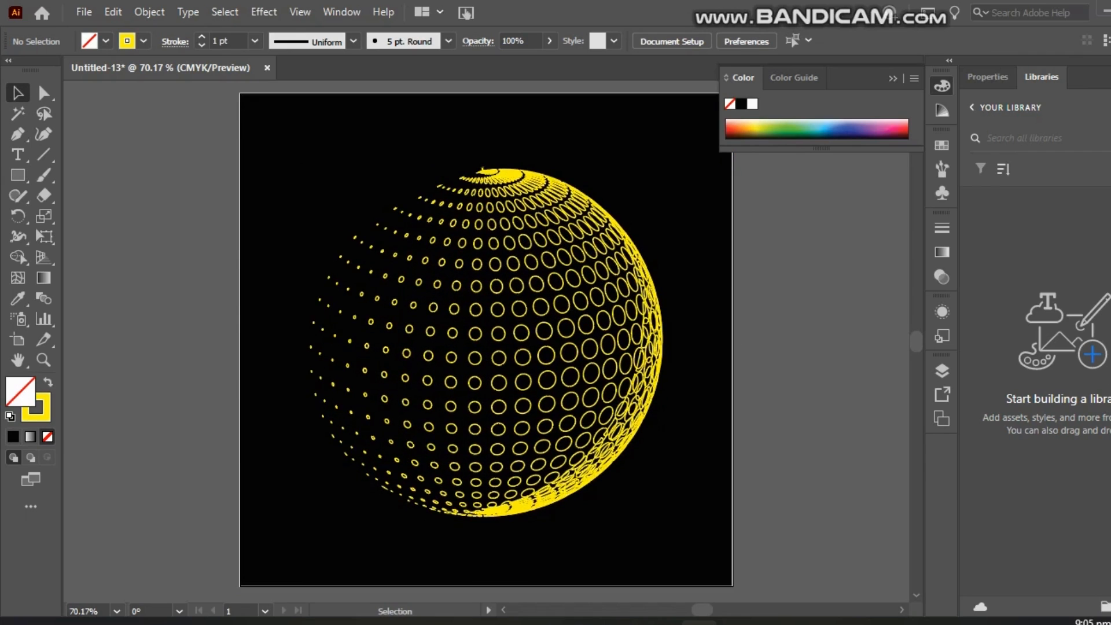